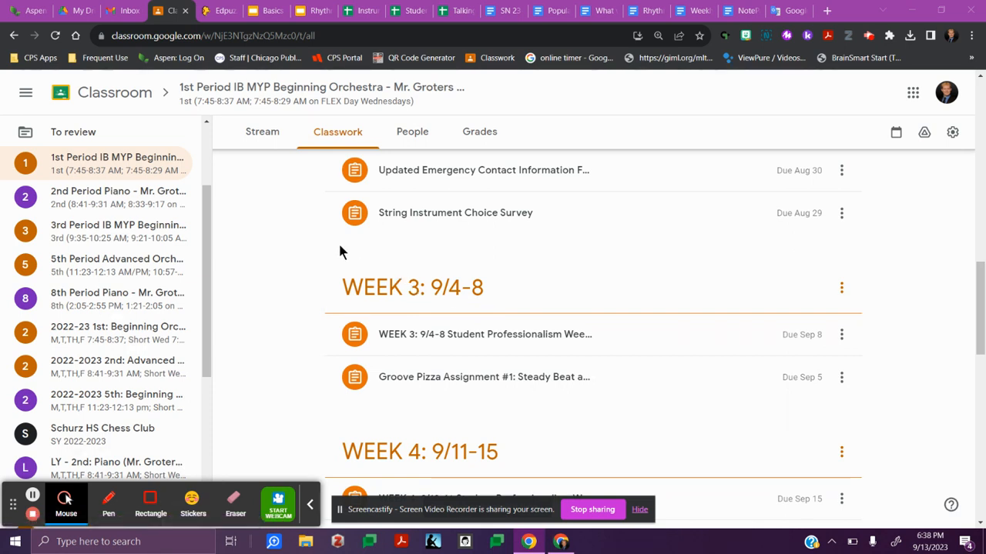
Step: Open the document attached to Groove Pizza Assignment #1 under Week 3 classwork, with the document's editing controls shown
{"action": "left_click", "coordinate": [330, 137]}
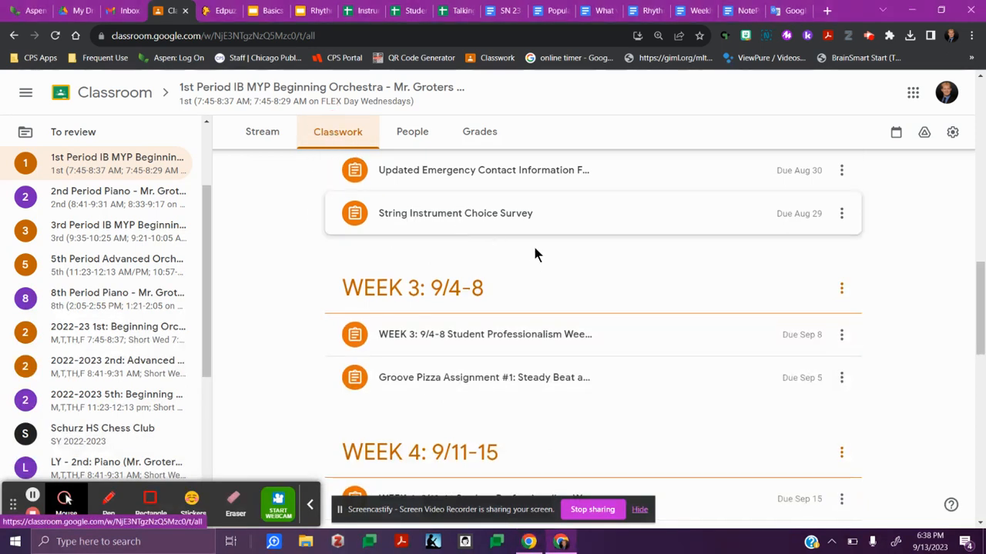
{"action": "scroll", "coordinate": [616, 220], "scroll_direction": "down", "scroll_amount": 1}
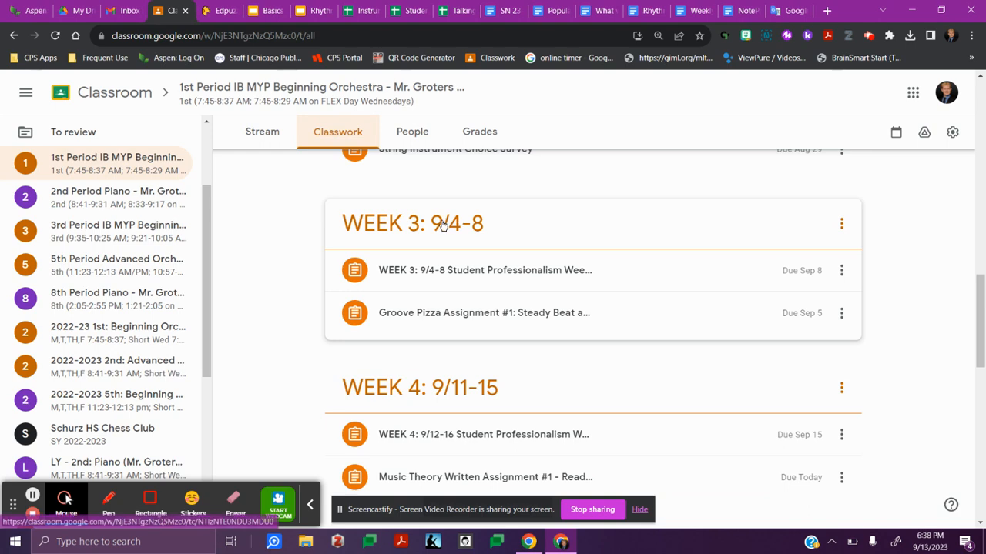
{"action": "left_click", "coordinate": [460, 315]}
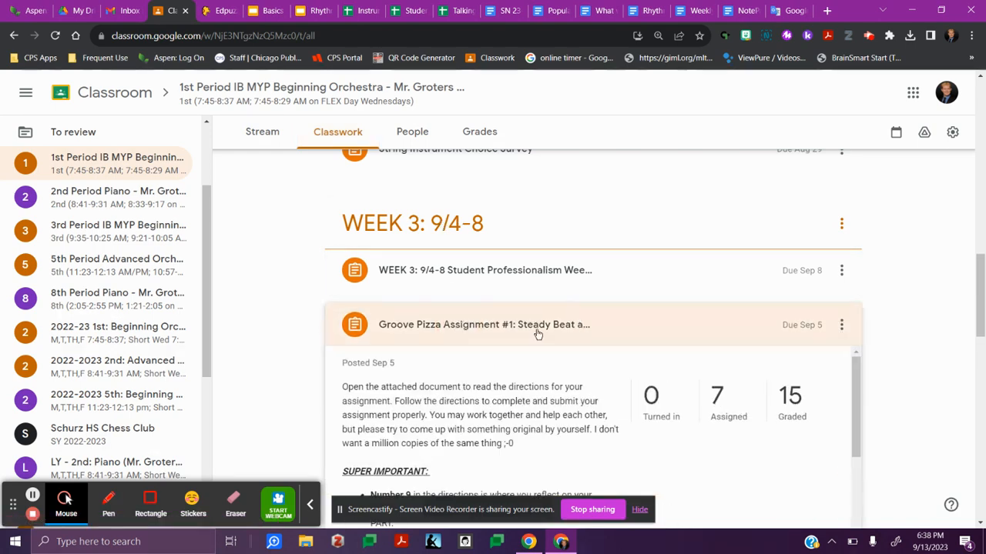
{"action": "scroll", "coordinate": [528, 332], "scroll_direction": "down", "scroll_amount": 1}
{"action": "scroll", "coordinate": [608, 331], "scroll_direction": "down", "scroll_amount": 2}
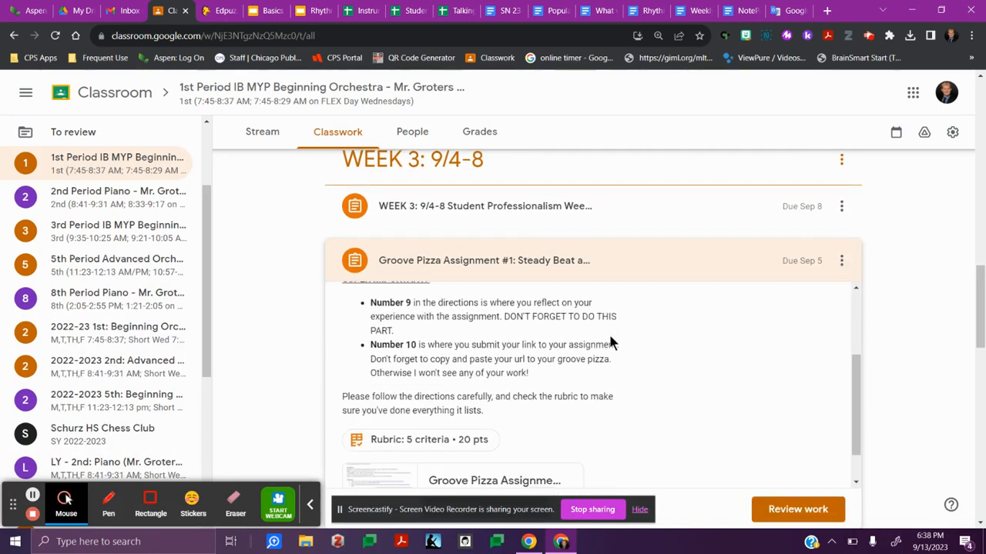
{"action": "scroll", "coordinate": [620, 357], "scroll_direction": "down", "scroll_amount": 2}
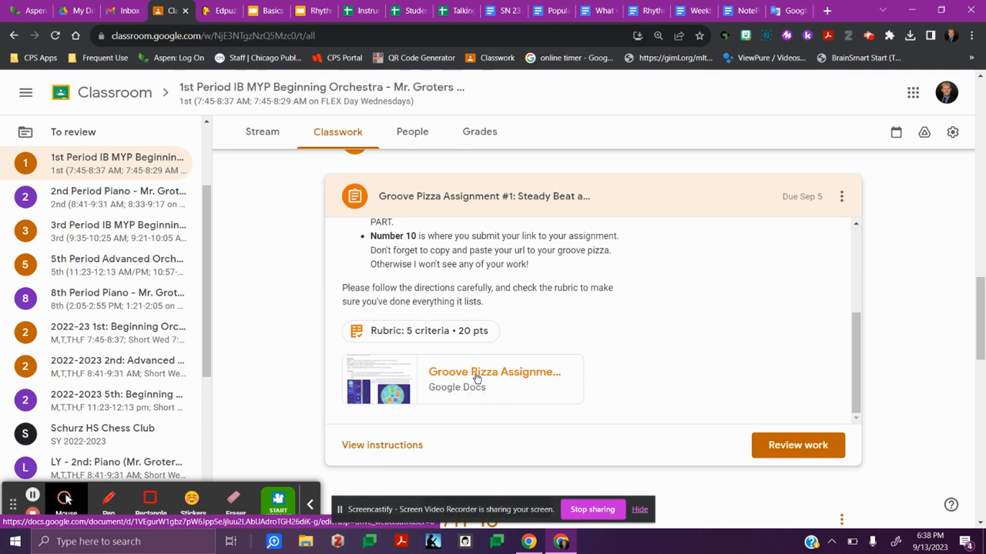
{"action": "left_click", "coordinate": [476, 378]}
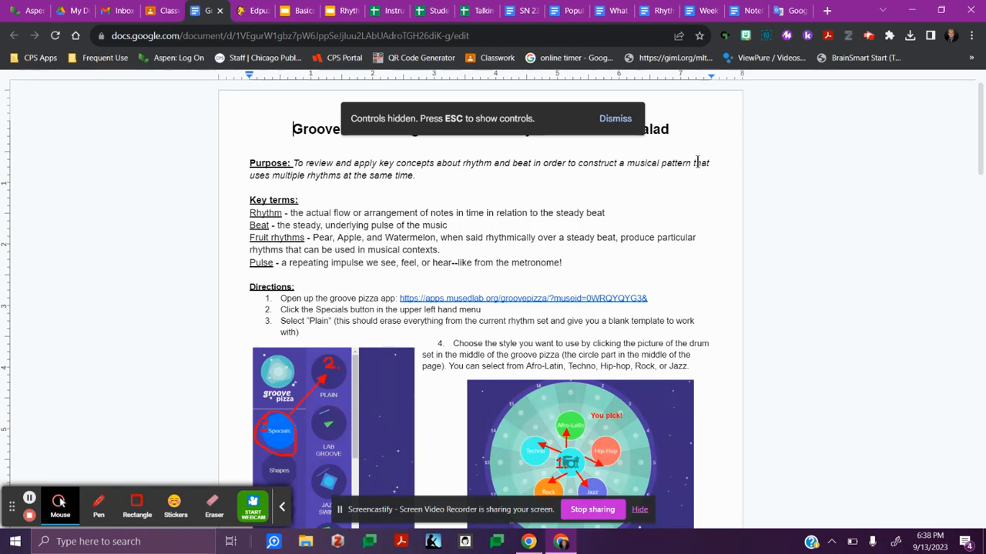
{"action": "key", "text": "Escape"}
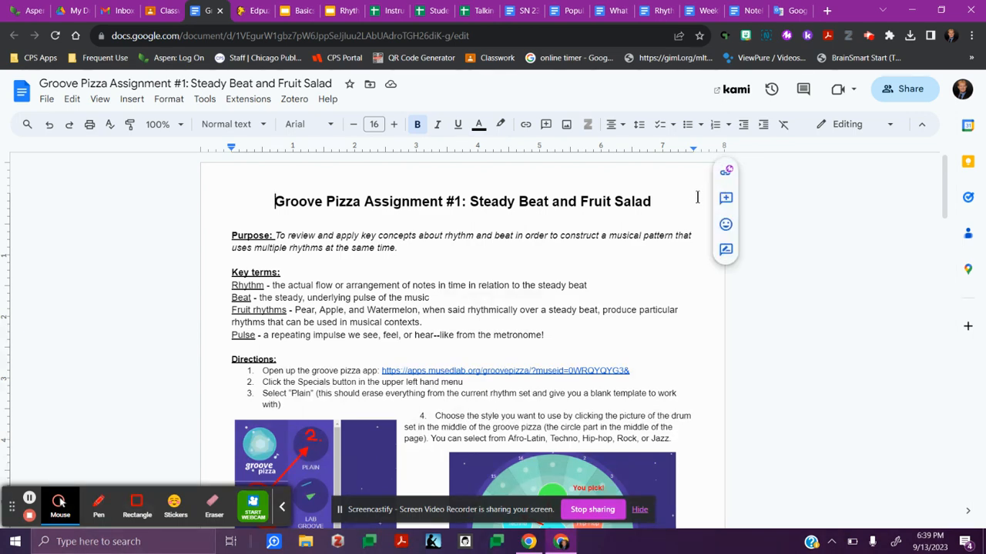
Step: Examine the Purpose statement at the start of the Groove Pizza assignment, highlighting its text
{"action": "scroll", "coordinate": [695, 197], "scroll_direction": "down", "scroll_amount": 1}
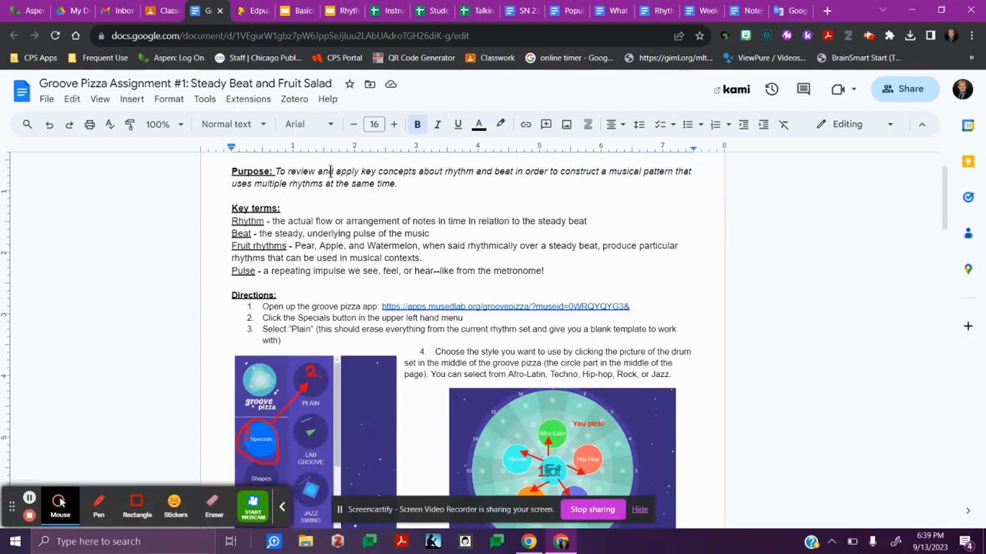
{"action": "left_click_drag", "start_coordinate": [229, 172], "coordinate": [408, 185]}
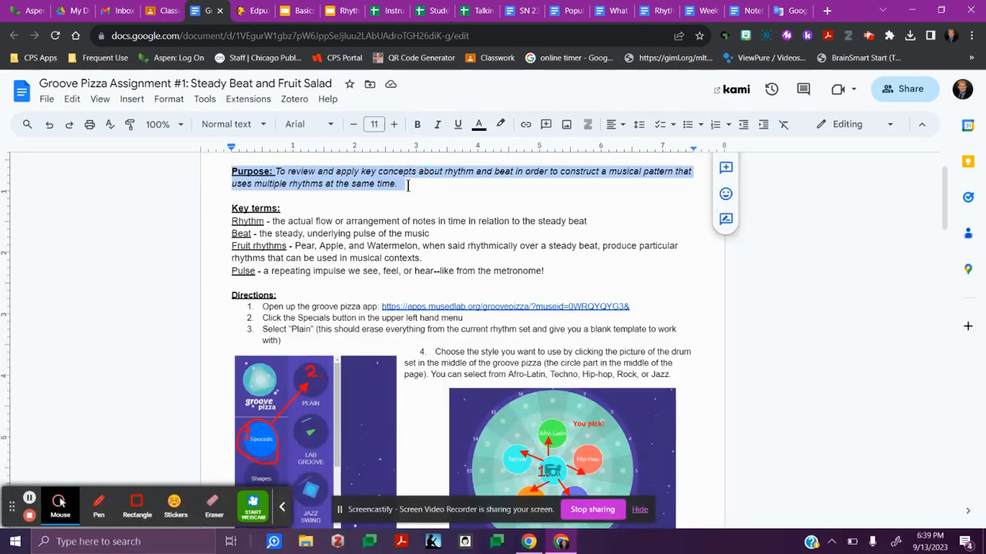
{"action": "left_click", "coordinate": [359, 183]}
{"action": "left_click_drag", "start_coordinate": [276, 172], "coordinate": [403, 183]}
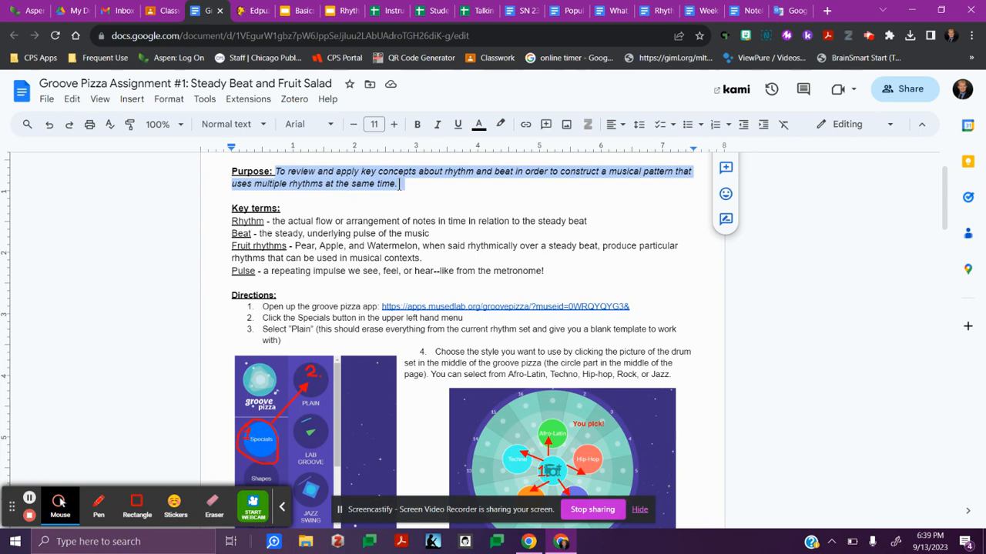
{"action": "left_click", "coordinate": [400, 184]}
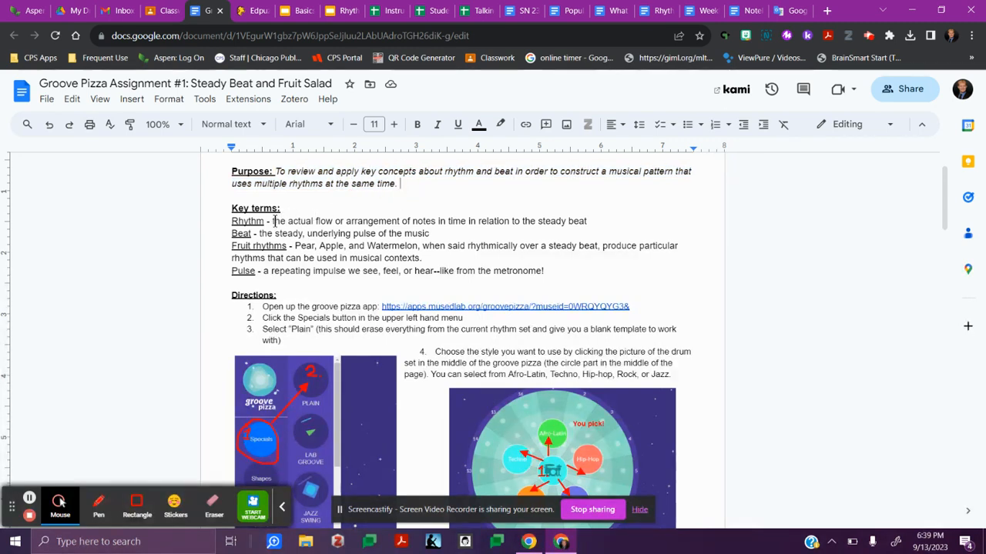
Step: Examine the definitions of Rhythm and Beat under Key terms, highlighting each one
{"action": "left_click_drag", "start_coordinate": [273, 221], "coordinate": [549, 275]}
{"action": "left_click", "coordinate": [352, 208]}
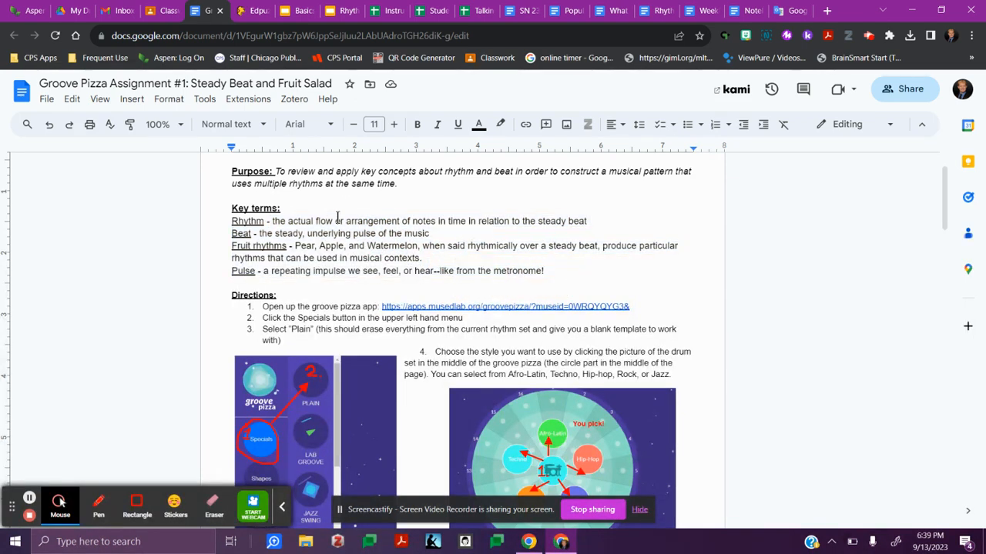
{"action": "left_click_drag", "start_coordinate": [344, 221], "coordinate": [594, 230]}
{"action": "left_click", "coordinate": [592, 223]}
{"action": "left_click_drag", "start_coordinate": [259, 233], "coordinate": [447, 236]}
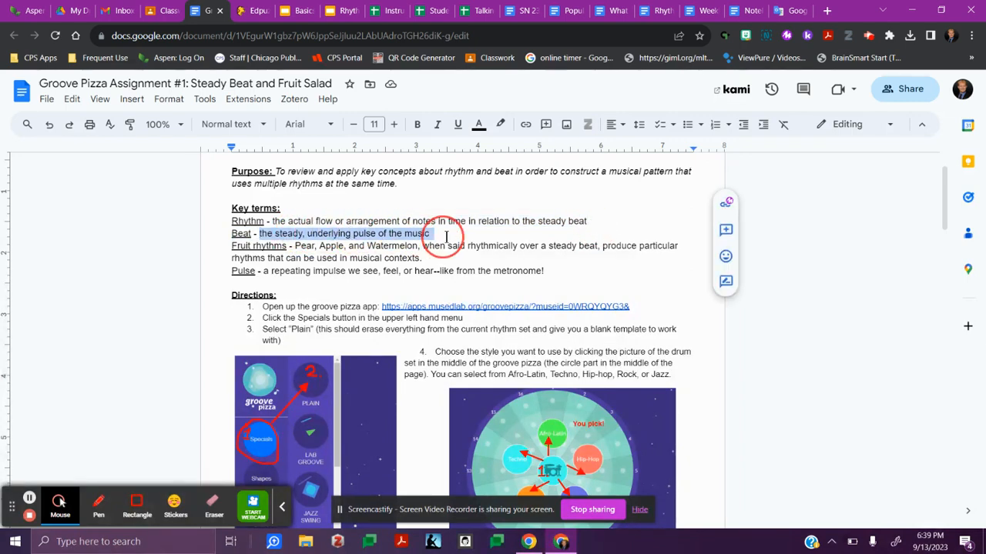
{"action": "left_click", "coordinate": [445, 233]}
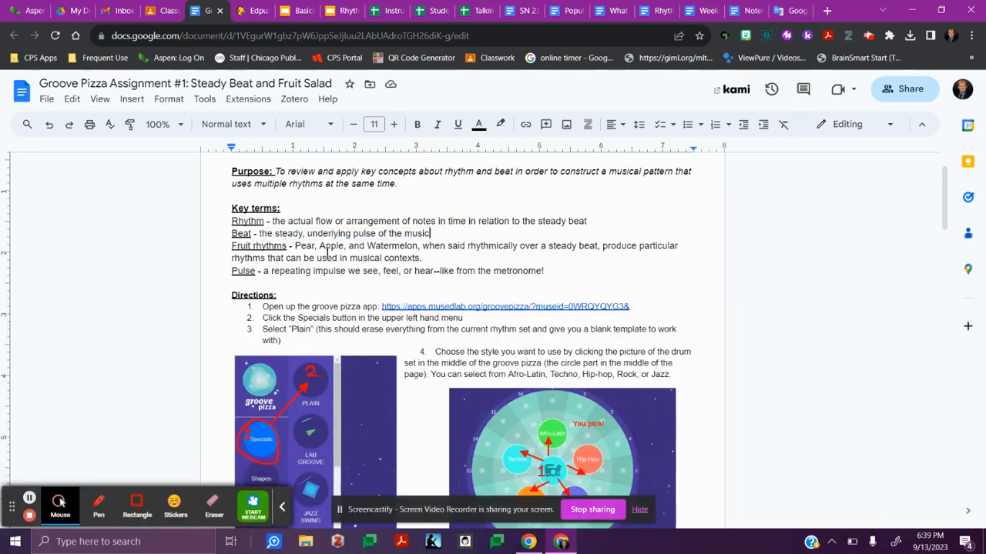
Step: Examine the definitions of Fruit rhythms and Pulse under Key terms, highlighting each one
{"action": "left_click_drag", "start_coordinate": [295, 246], "coordinate": [424, 247]}
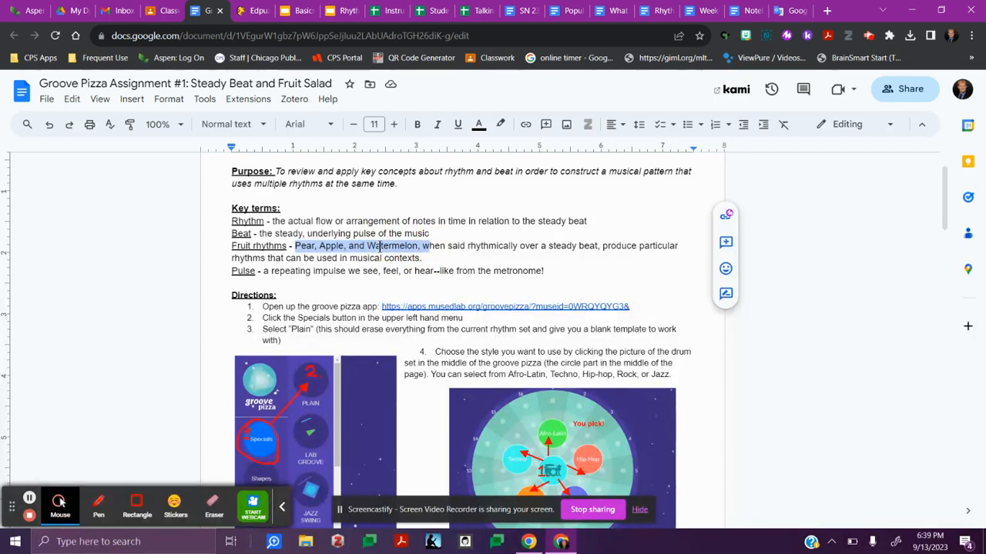
{"action": "left_click", "coordinate": [439, 251]}
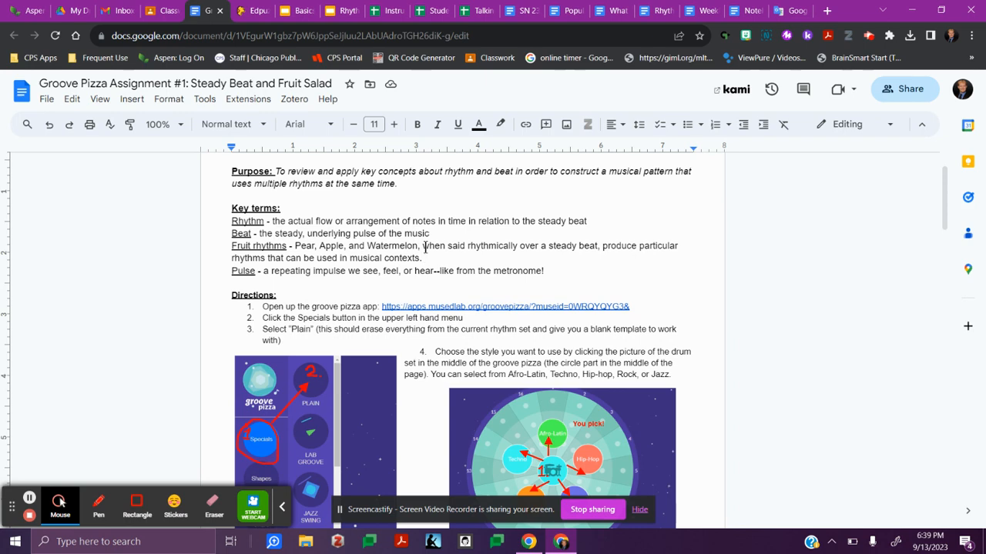
{"action": "left_click_drag", "start_coordinate": [422, 245], "coordinate": [434, 251]}
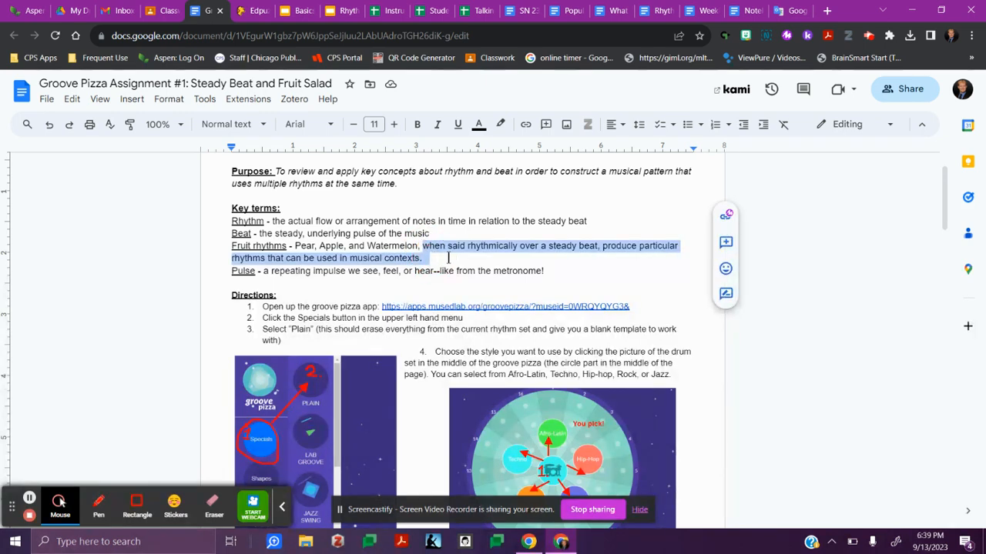
{"action": "left_click", "coordinate": [445, 258]}
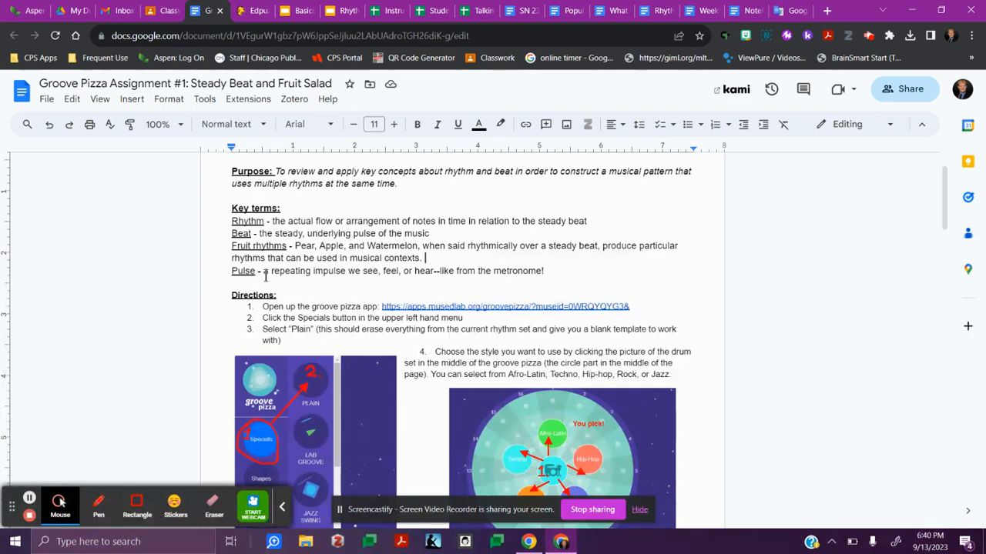
{"action": "left_click_drag", "start_coordinate": [263, 274], "coordinate": [541, 276]}
{"action": "left_click", "coordinate": [543, 272]}
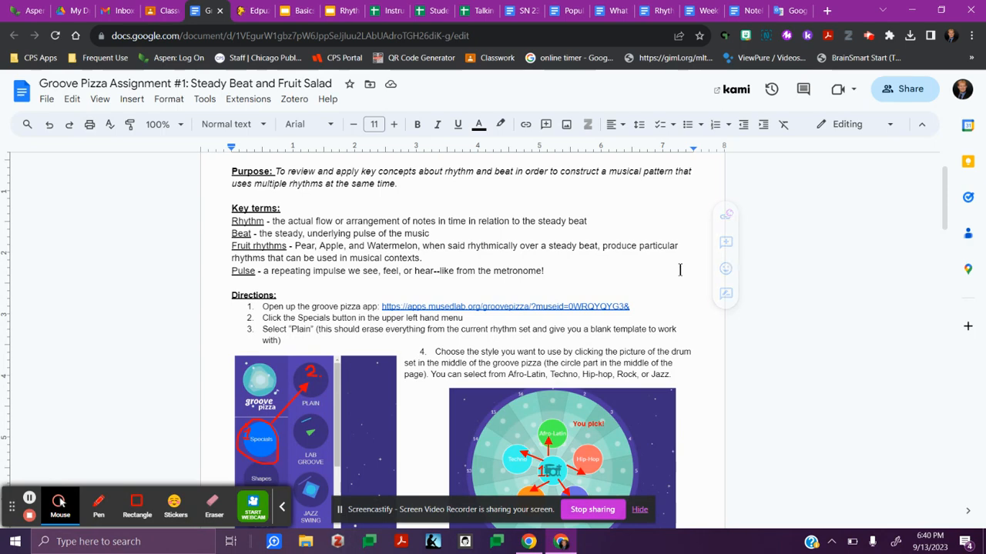
Step: Open the Groove Pizza app through the link in direction 1 of the assignment document
{"action": "scroll", "coordinate": [668, 279], "scroll_direction": "down", "scroll_amount": 3}
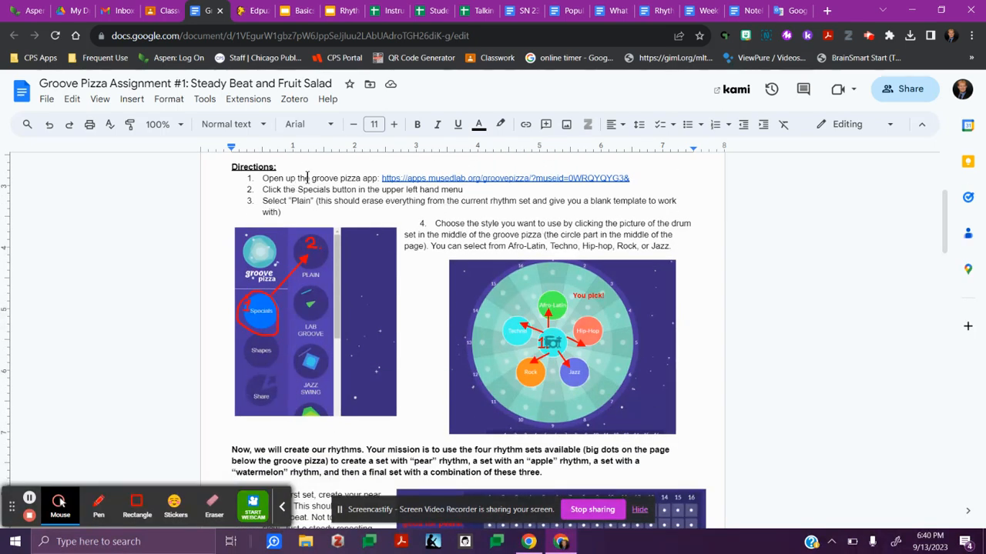
{"action": "left_click", "coordinate": [425, 178]}
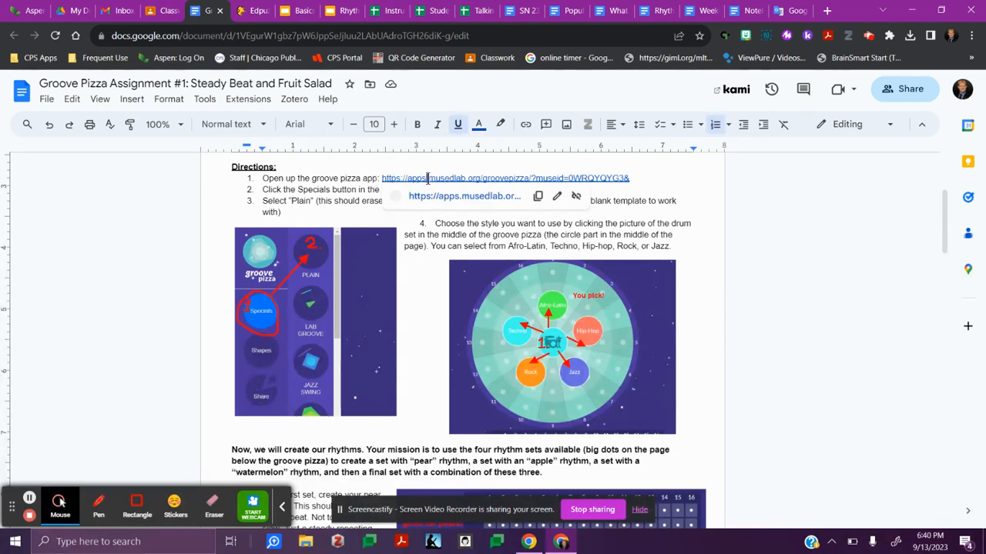
{"action": "left_click", "coordinate": [438, 198]}
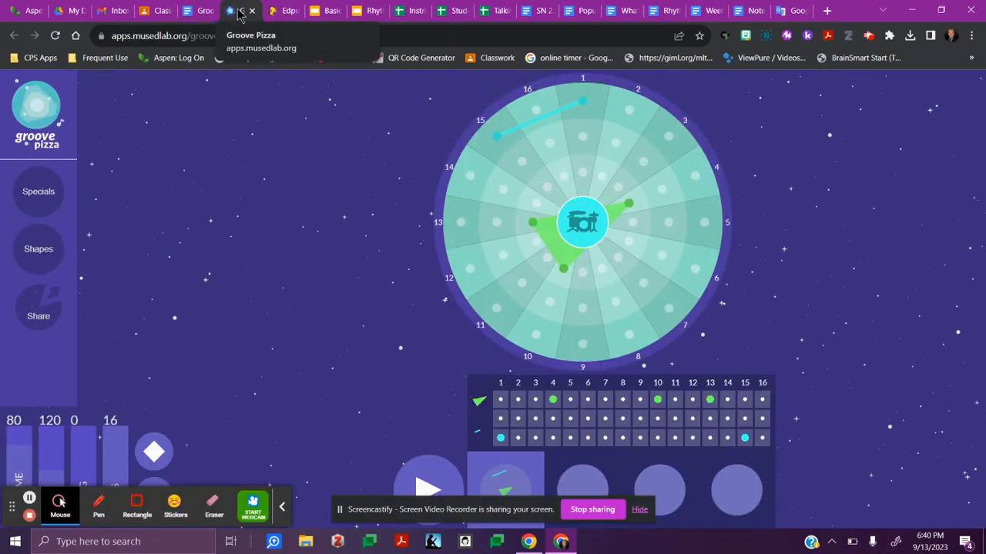
Step: Check direction 2 in the assignment document and load the Plain special in Groove Pizza to get a blank template
{"action": "left_click", "coordinate": [198, 12]}
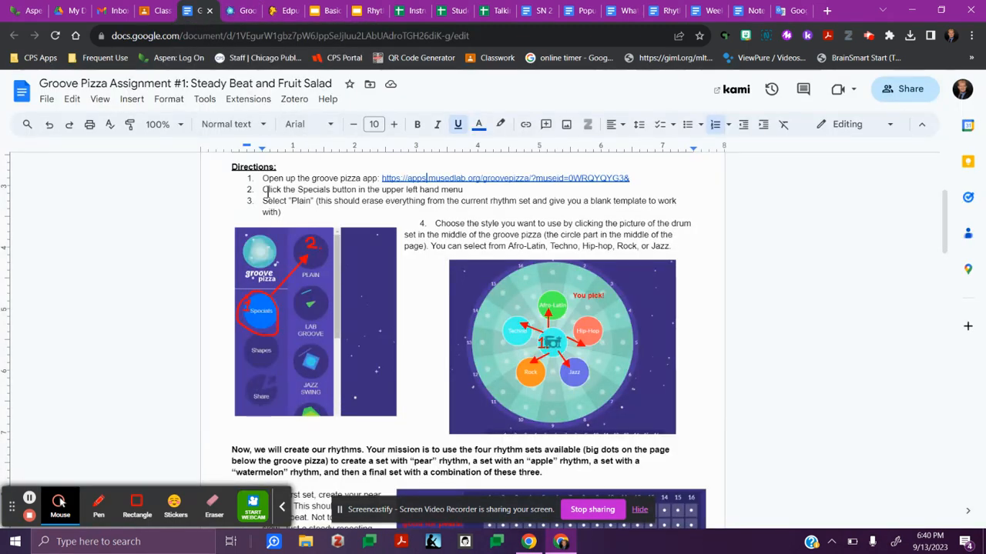
{"action": "left_click_drag", "start_coordinate": [263, 189], "coordinate": [468, 191]}
{"action": "left_click", "coordinate": [467, 191]}
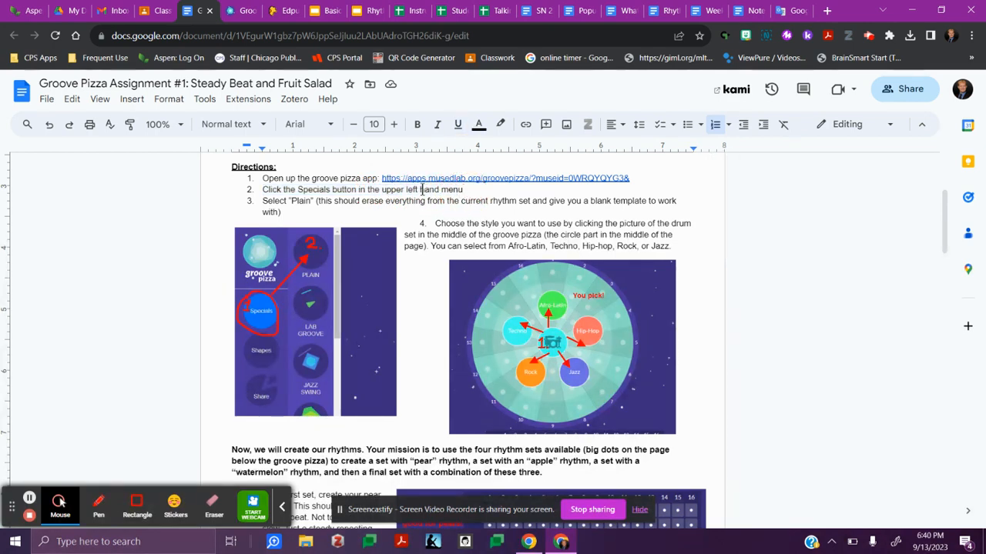
{"action": "left_click", "coordinate": [245, 15]}
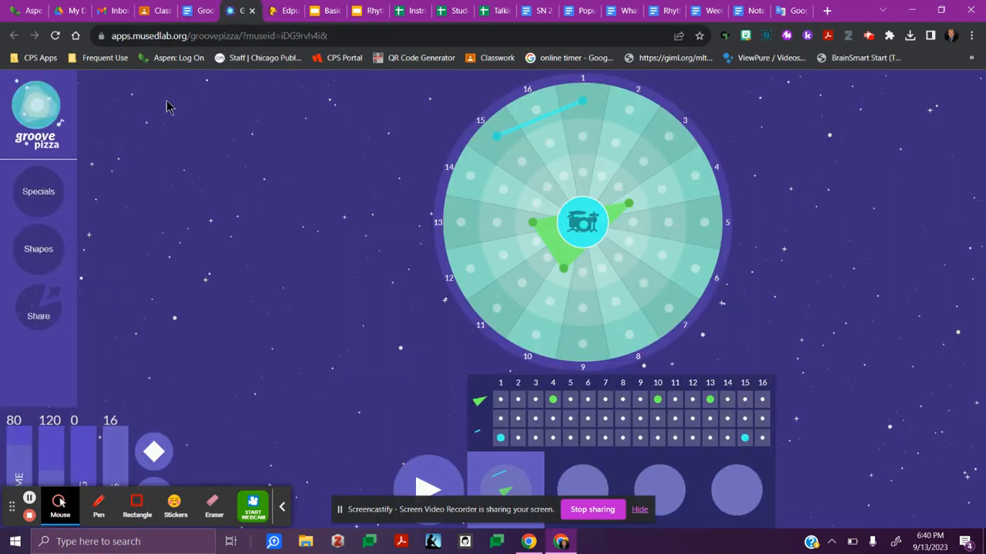
{"action": "left_click", "coordinate": [43, 199]}
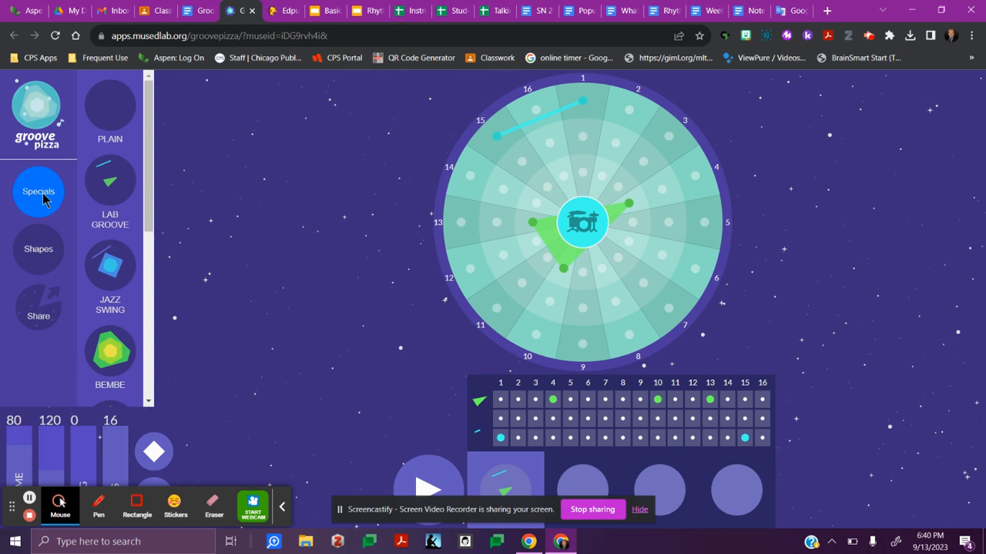
{"action": "left_click", "coordinate": [107, 109]}
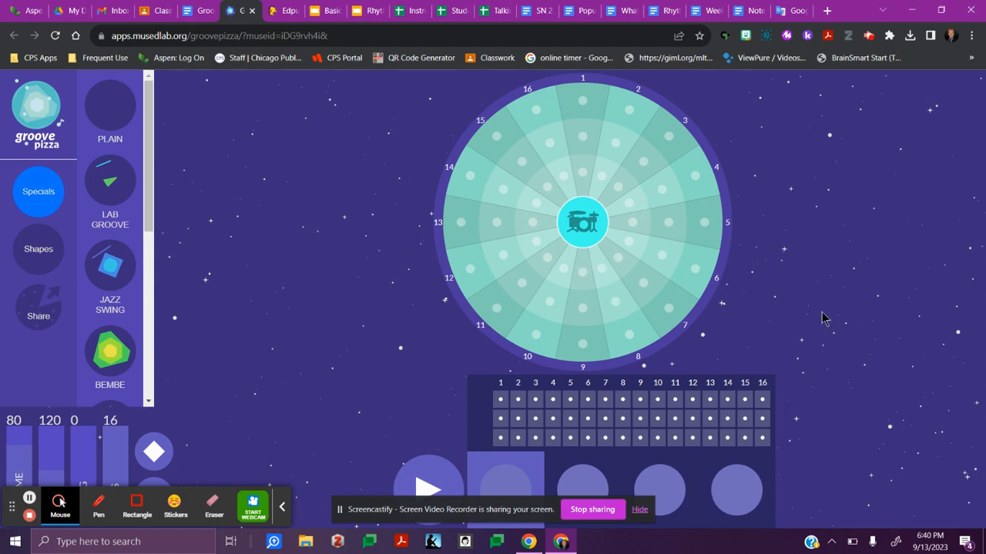
Step: Examine direction 4 about choosing a style in the assignment document, highlighting its text, and return to Groove Pizza
{"action": "left_click", "coordinate": [204, 10]}
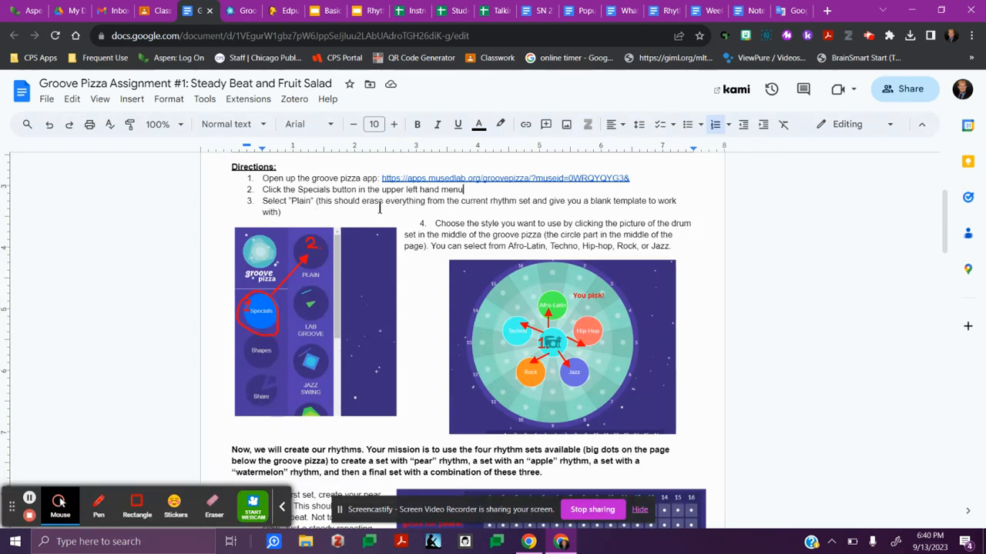
{"action": "left_click_drag", "start_coordinate": [435, 225], "coordinate": [631, 293]}
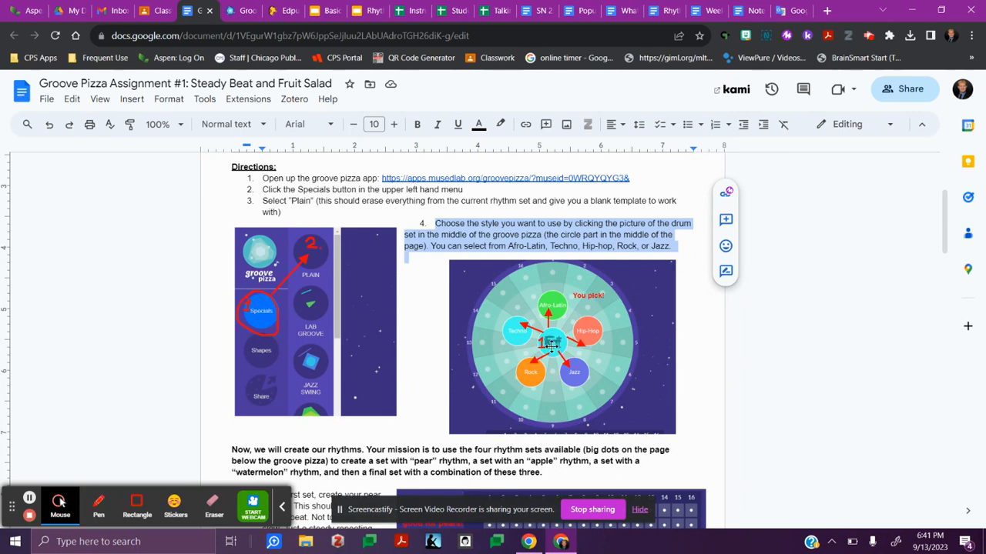
{"action": "left_click", "coordinate": [243, 16]}
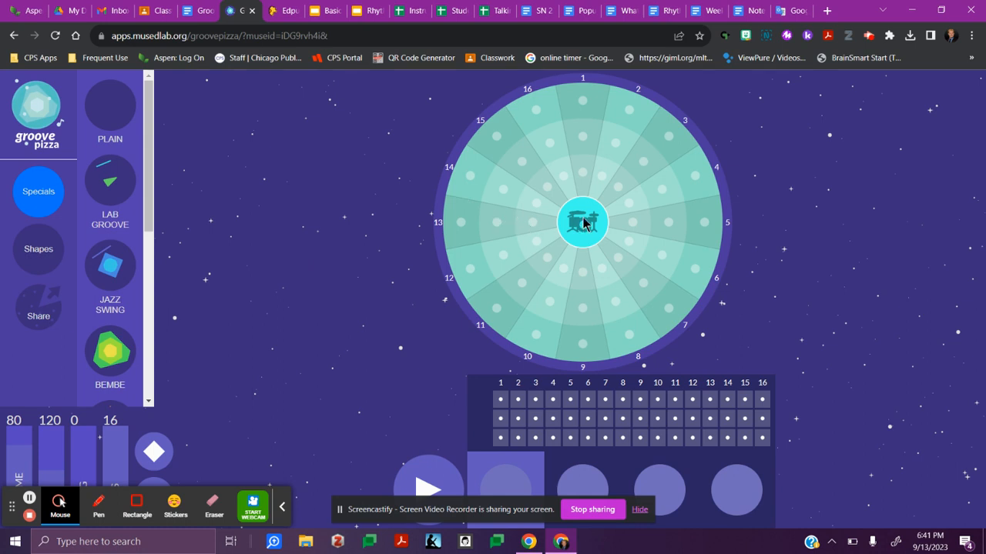
Step: Try out the Techno, Afro-Latin, Hip-Hop, Jazz and Rock styles on the groove pizza in turn
{"action": "left_click", "coordinate": [583, 224]}
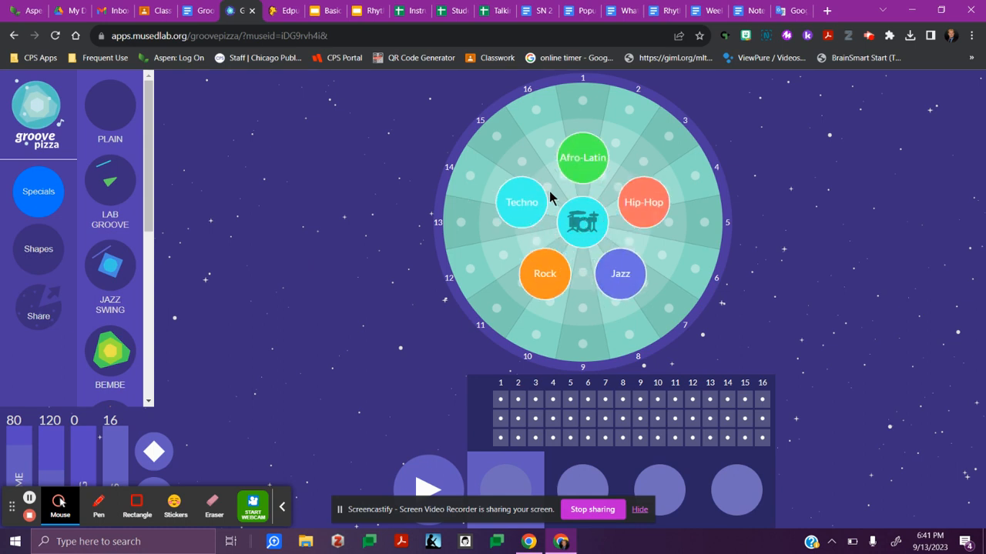
{"action": "left_click", "coordinate": [519, 205]}
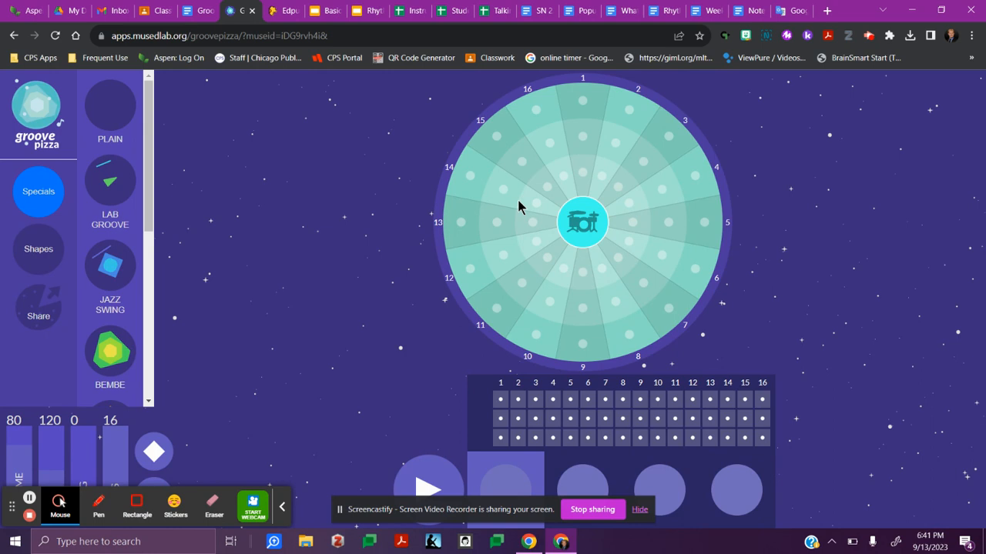
{"action": "left_click", "coordinate": [577, 224]}
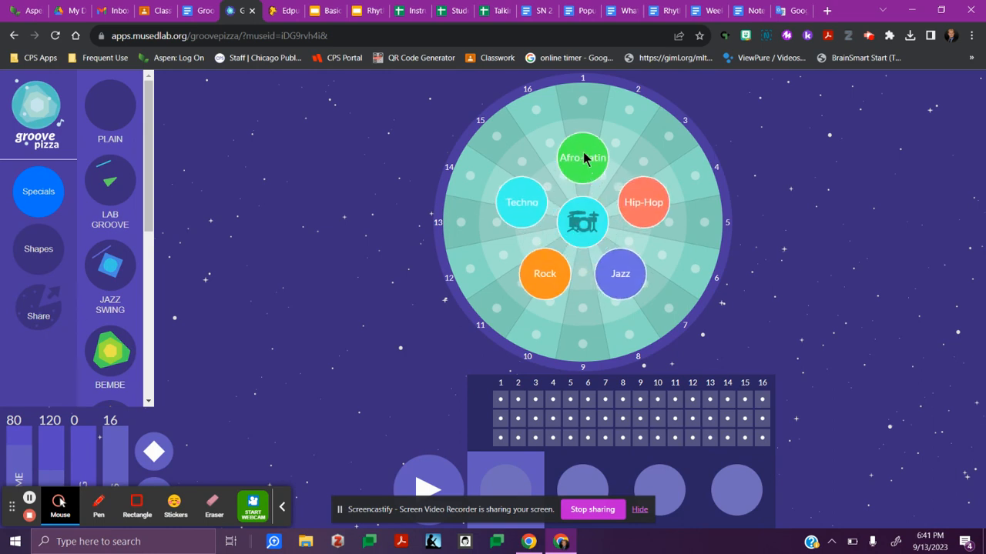
{"action": "left_click", "coordinate": [579, 153]}
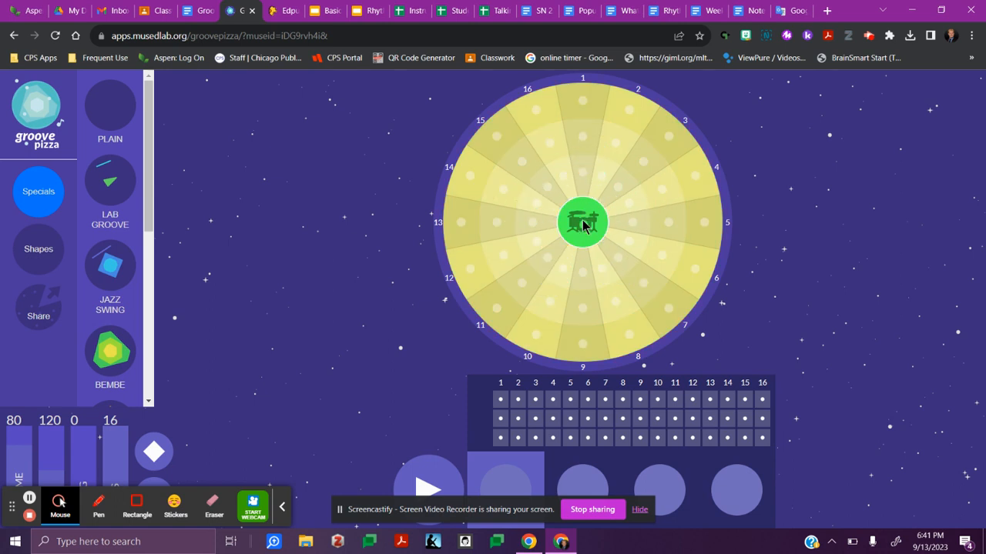
{"action": "left_click", "coordinate": [583, 224]}
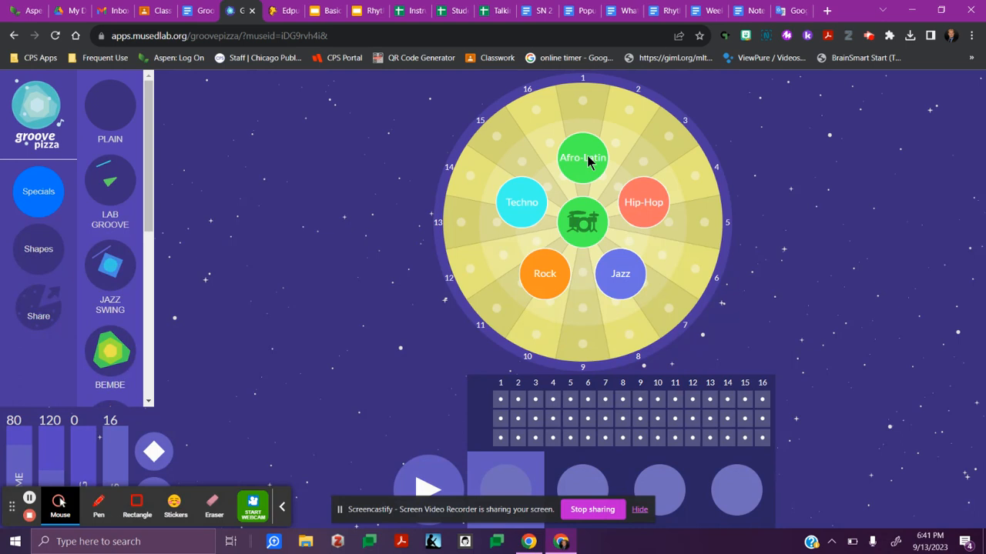
{"action": "left_click", "coordinate": [588, 157]}
{"action": "left_click", "coordinate": [584, 213]}
{"action": "left_click", "coordinate": [644, 205]}
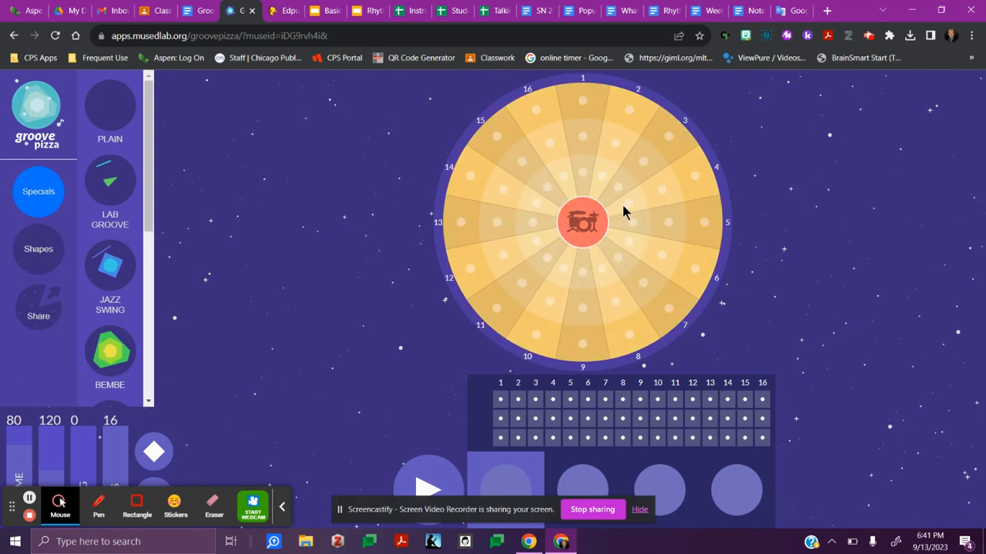
{"action": "left_click", "coordinate": [589, 221]}
{"action": "left_click", "coordinate": [620, 269]}
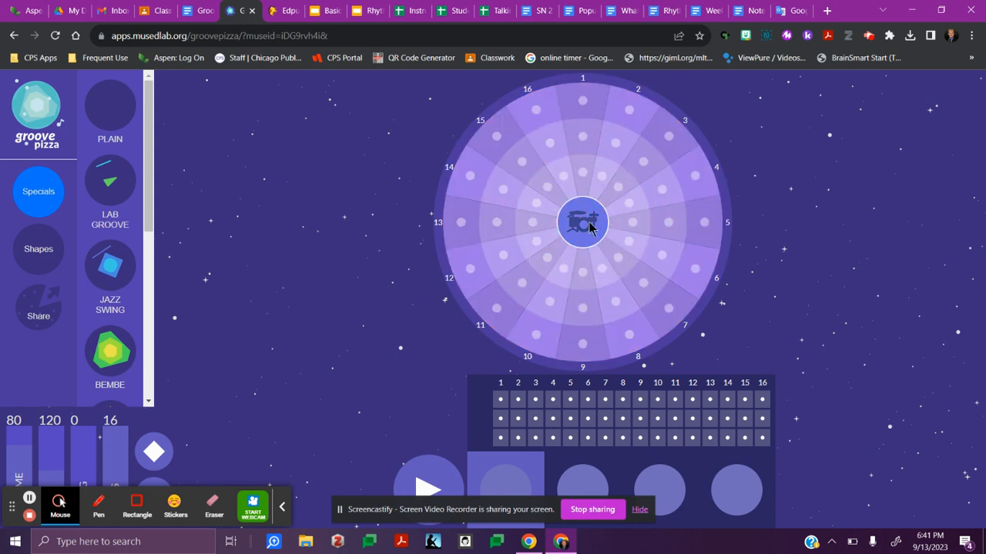
{"action": "left_click", "coordinate": [583, 219]}
{"action": "left_click", "coordinate": [545, 275]}
Step: Choose the Hip-Hop style for the groove pizza and close the Specials list
{"action": "left_click", "coordinate": [583, 223]}
{"action": "left_click", "coordinate": [643, 206]}
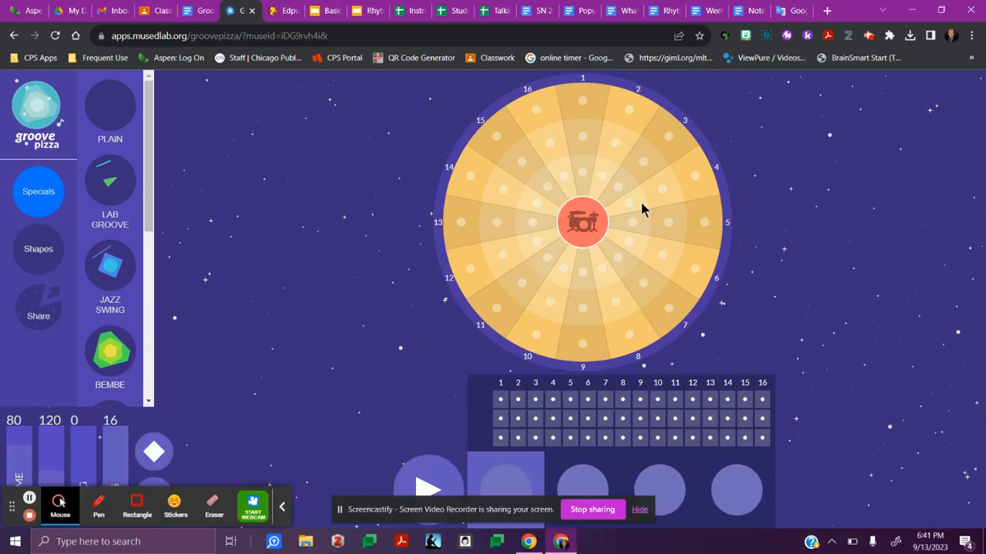
{"action": "left_click", "coordinate": [42, 196]}
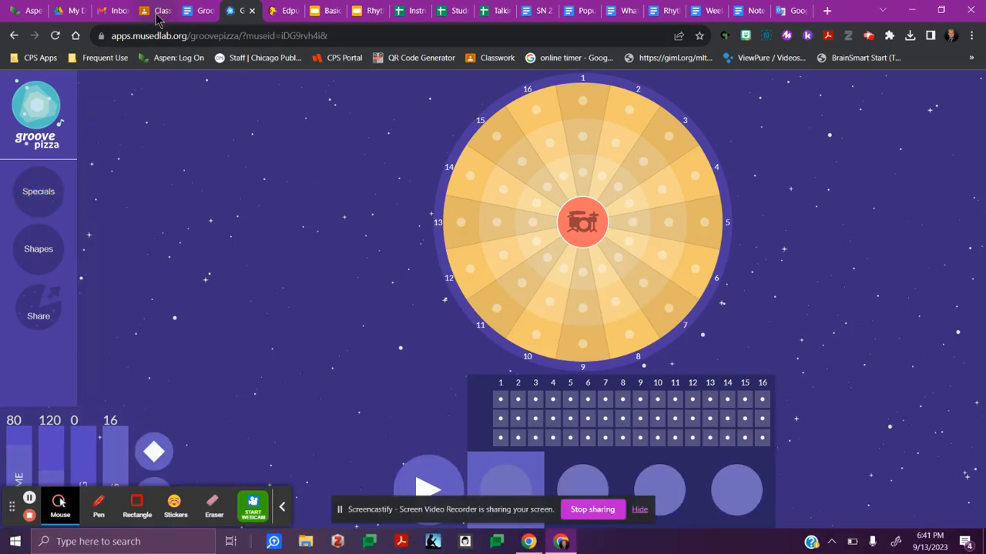
Step: Examine the rhythm mission paragraph and direction 5 about the pear rhythm in the assignment document, highlighting the mission paragraph
{"action": "left_click", "coordinate": [197, 15]}
{"action": "scroll", "coordinate": [348, 222], "scroll_direction": "down", "scroll_amount": 5}
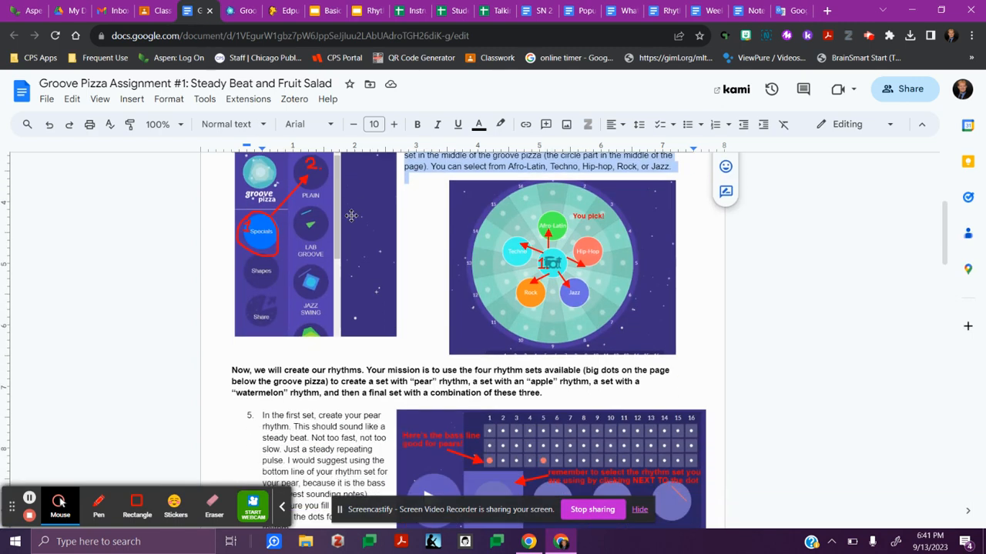
{"action": "scroll", "coordinate": [348, 222], "scroll_direction": "down", "scroll_amount": 1}
{"action": "left_click_drag", "start_coordinate": [231, 194], "coordinate": [561, 218]}
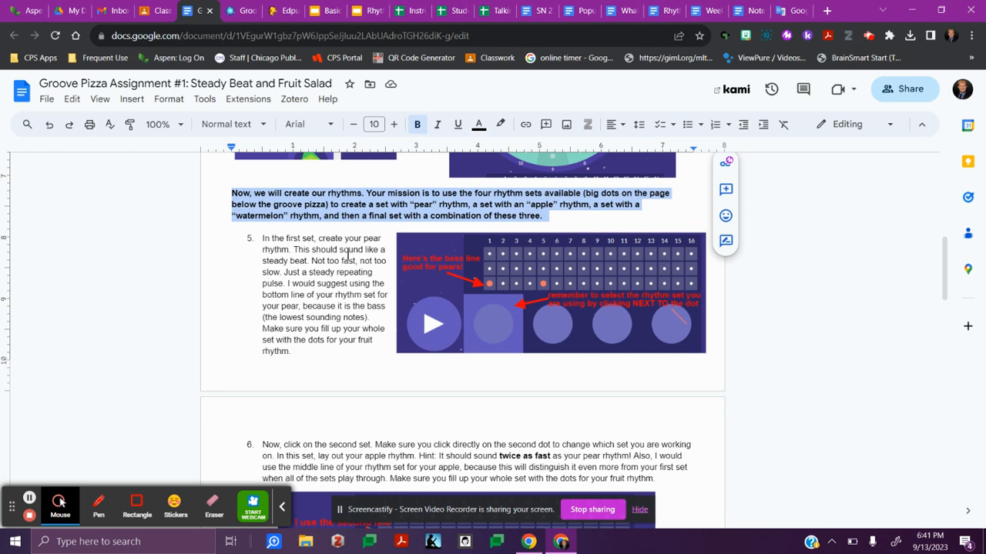
{"action": "scroll", "coordinate": [322, 254], "scroll_direction": "down", "scroll_amount": 1}
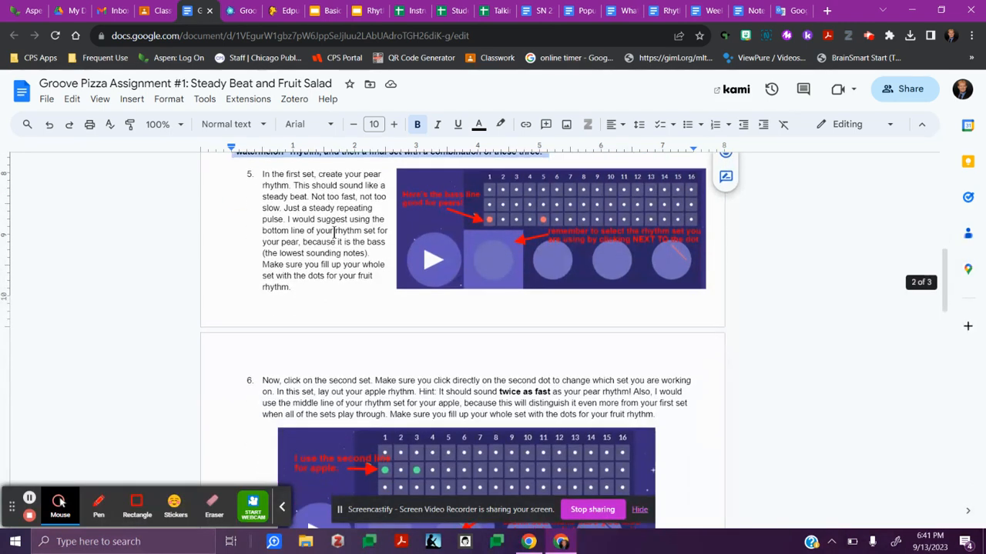
{"action": "left_click", "coordinate": [265, 176]}
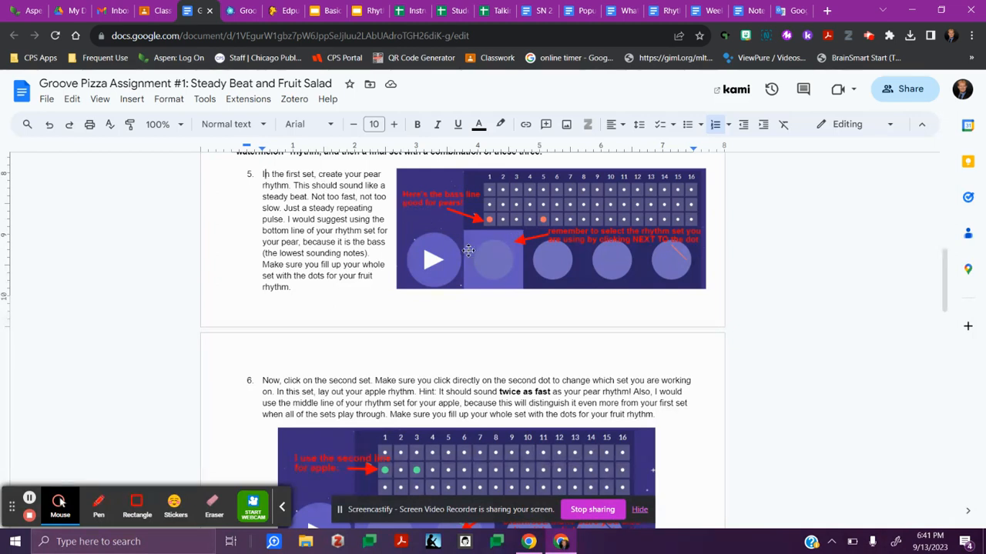
Step: Switch to Groove Pizza, hide the screen-sharing bar and have the first rhythm set selected for playback
{"action": "left_click", "coordinate": [244, 13]}
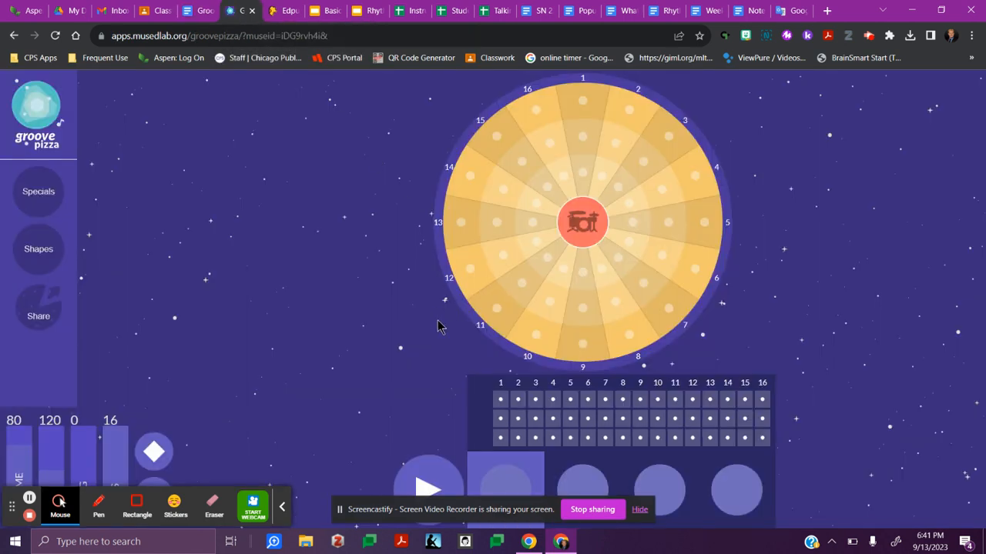
{"action": "left_click", "coordinate": [640, 510]}
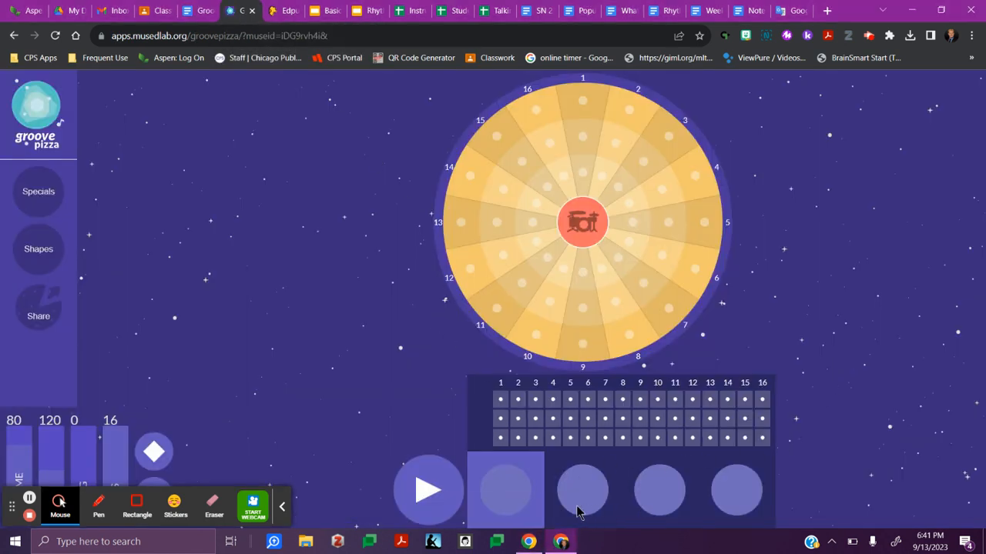
{"action": "left_click", "coordinate": [534, 470]}
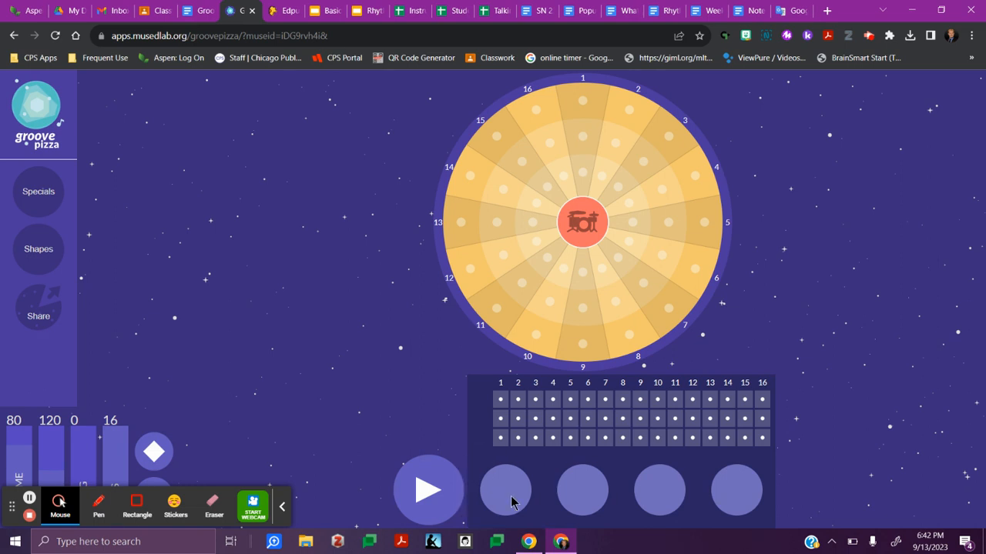
{"action": "left_click", "coordinate": [480, 468]}
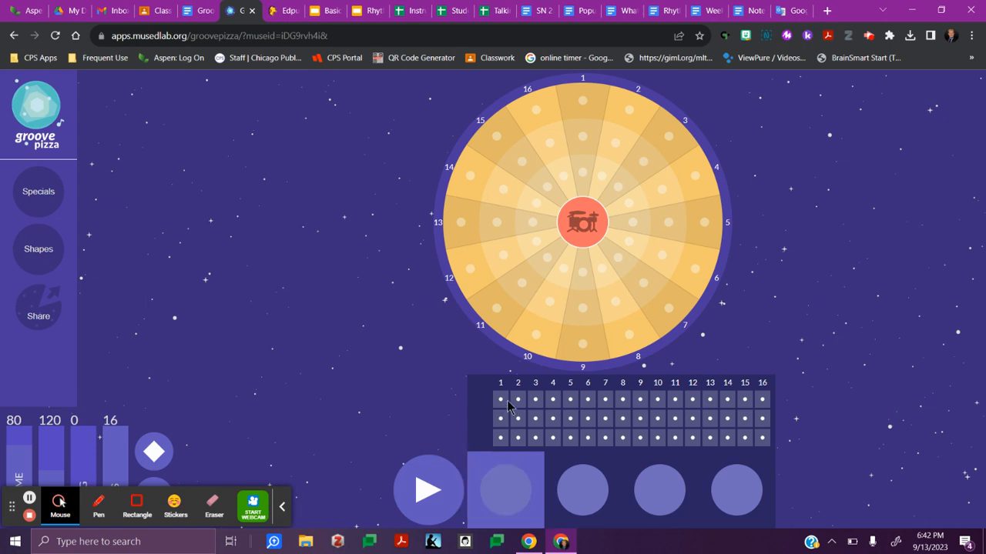
Step: Following direction 5, place the pear rhythm on beats 1, 5, 9 and 13 of the first set's bottom line and play it
{"action": "left_click", "coordinate": [202, 11]}
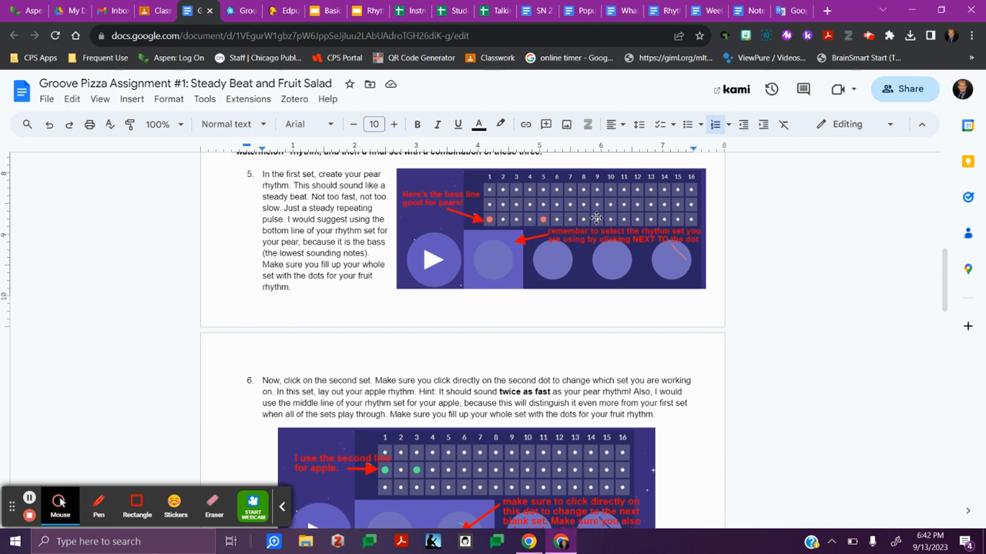
{"action": "left_click", "coordinate": [247, 11]}
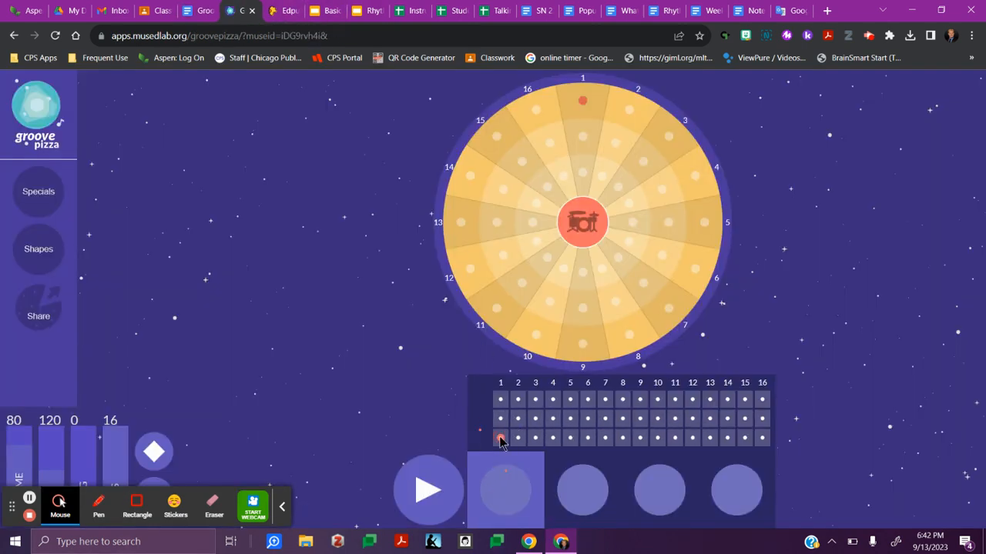
{"action": "left_click", "coordinate": [570, 439]}
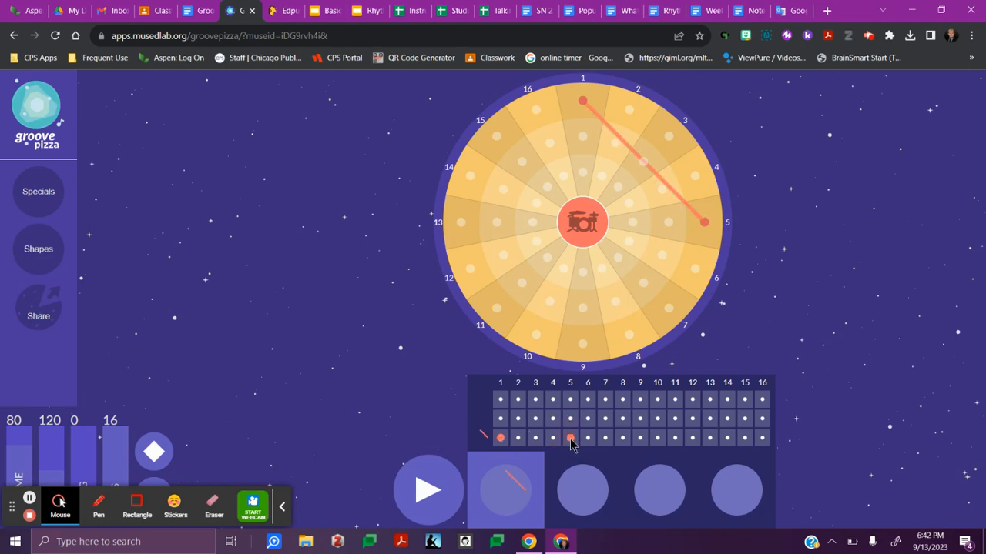
{"action": "left_click", "coordinate": [640, 438]}
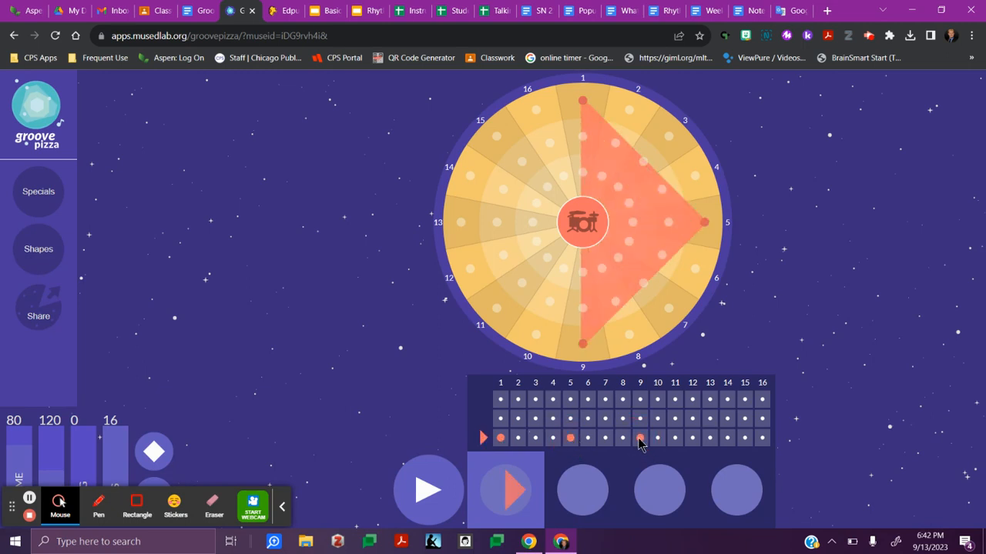
{"action": "left_click", "coordinate": [709, 438]}
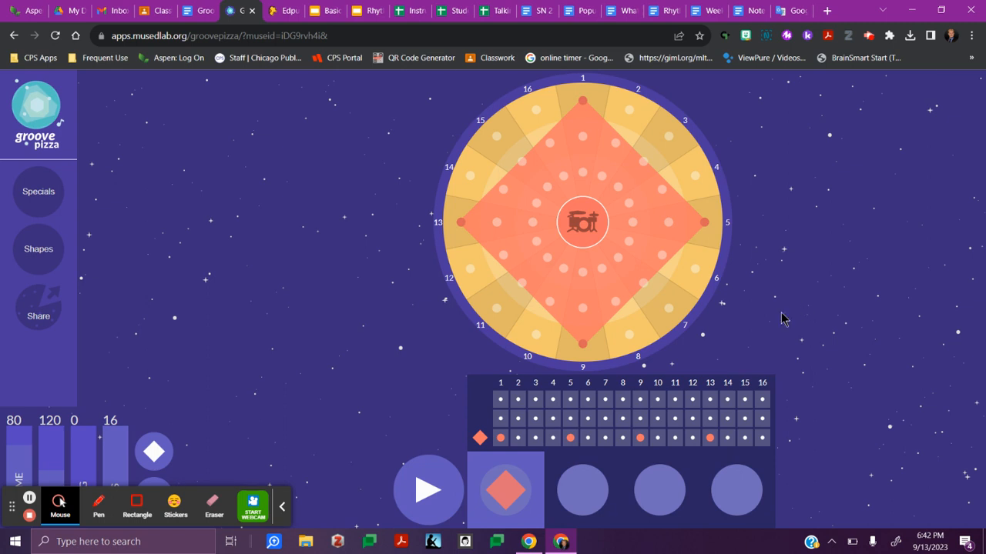
{"action": "left_click", "coordinate": [422, 490]}
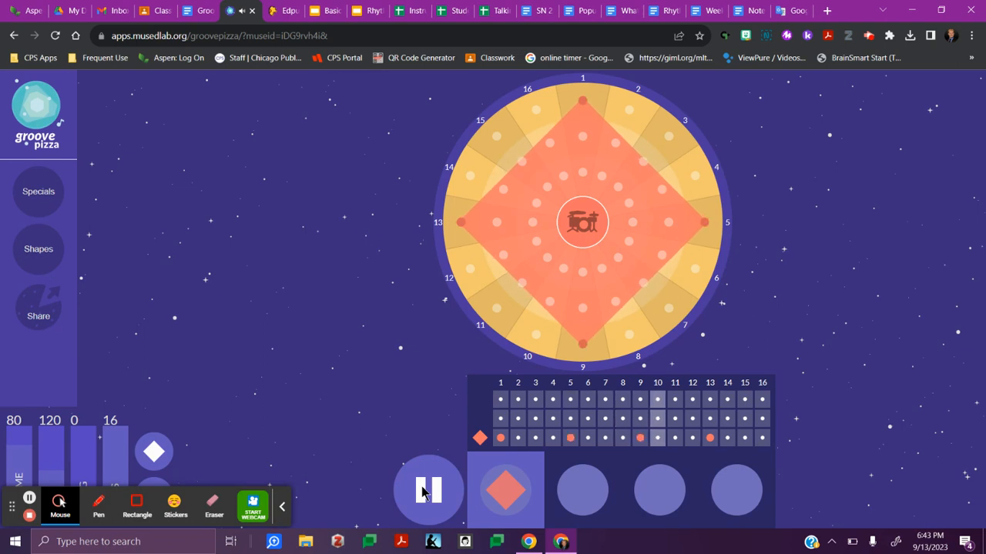
{"action": "left_click", "coordinate": [423, 493]}
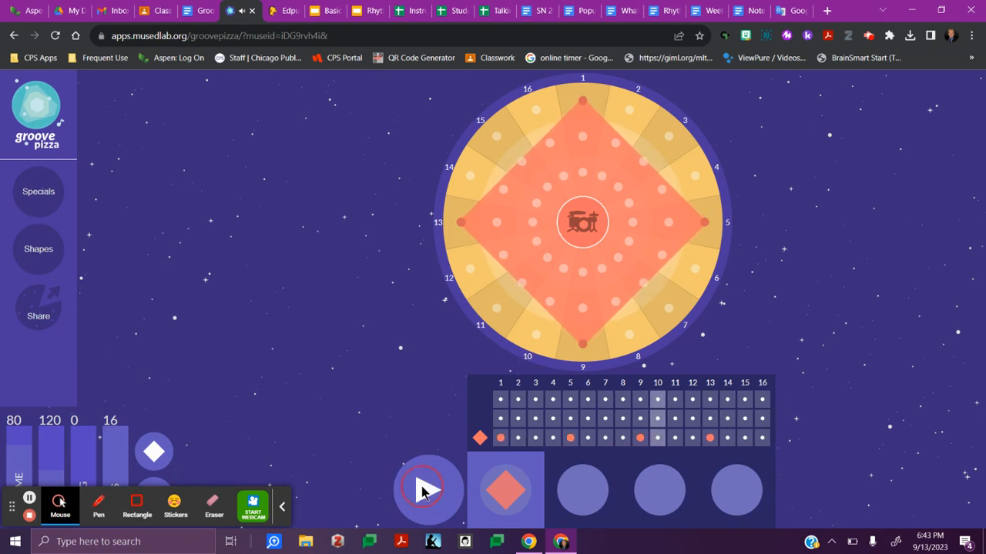
Step: Examine direction 6 about laying out the apple rhythm in the assignment document
{"action": "left_click", "coordinate": [200, 12]}
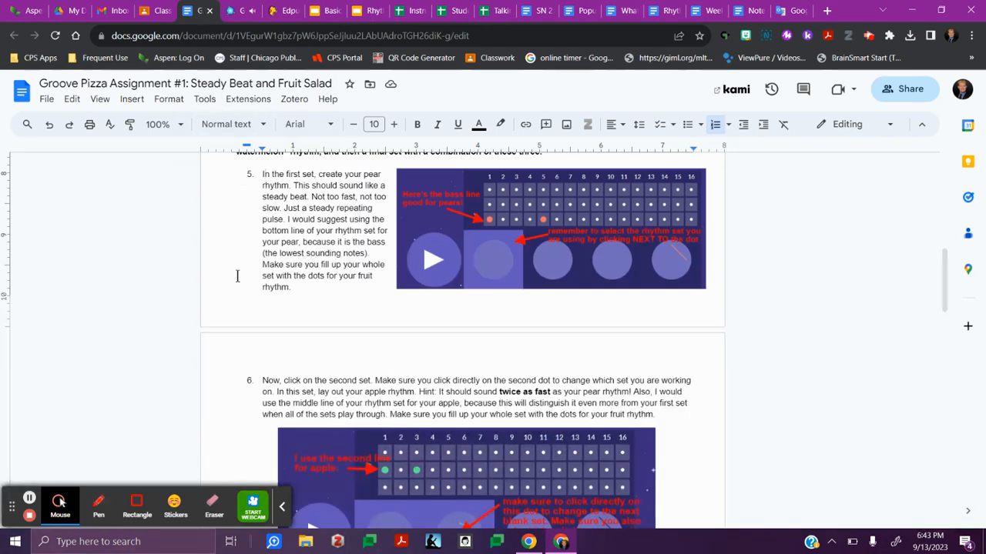
{"action": "scroll", "coordinate": [224, 258], "scroll_direction": "down", "scroll_amount": 1}
{"action": "scroll", "coordinate": [224, 258], "scroll_direction": "down", "scroll_amount": 1}
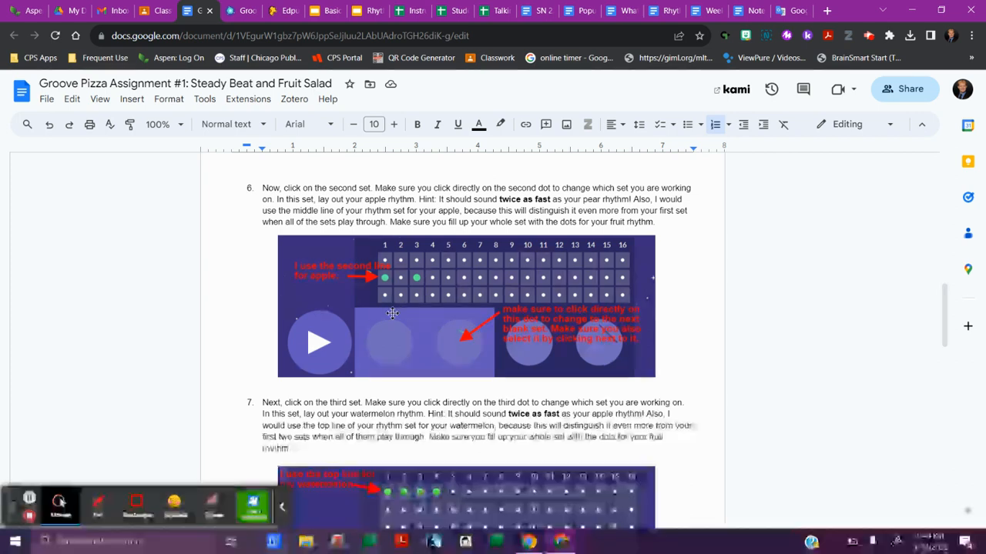
Step: Return to Groove Pizza, make the second rhythm set the one being edited and select it for playback
{"action": "mouse_move", "coordinate": [245, 17]}
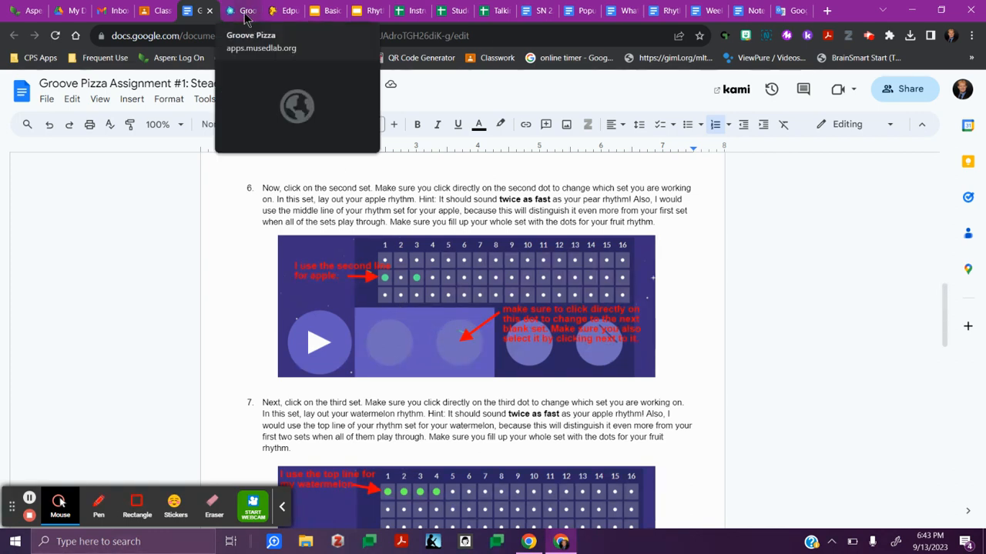
{"action": "left_click", "coordinate": [245, 13]}
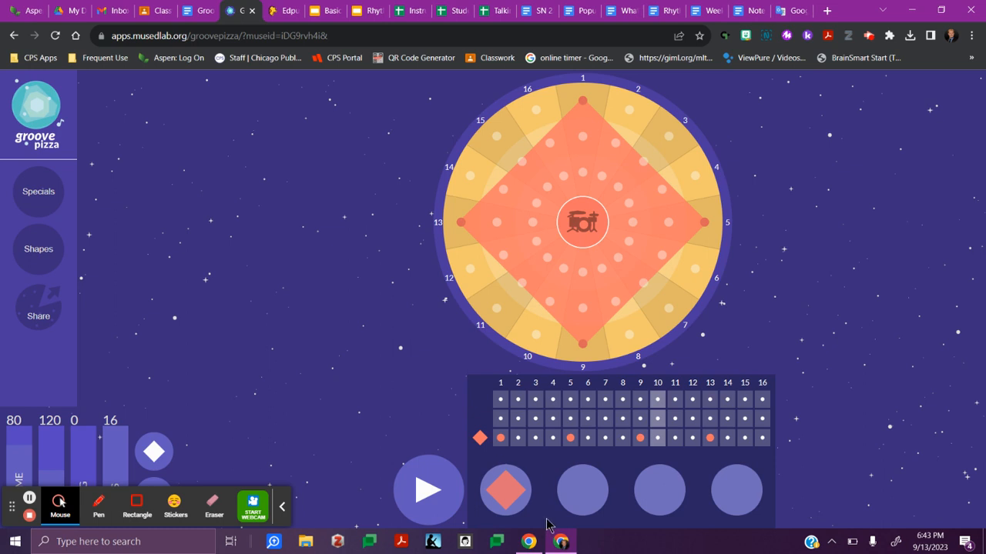
{"action": "left_click", "coordinate": [527, 462]}
{"action": "left_click", "coordinate": [583, 493]}
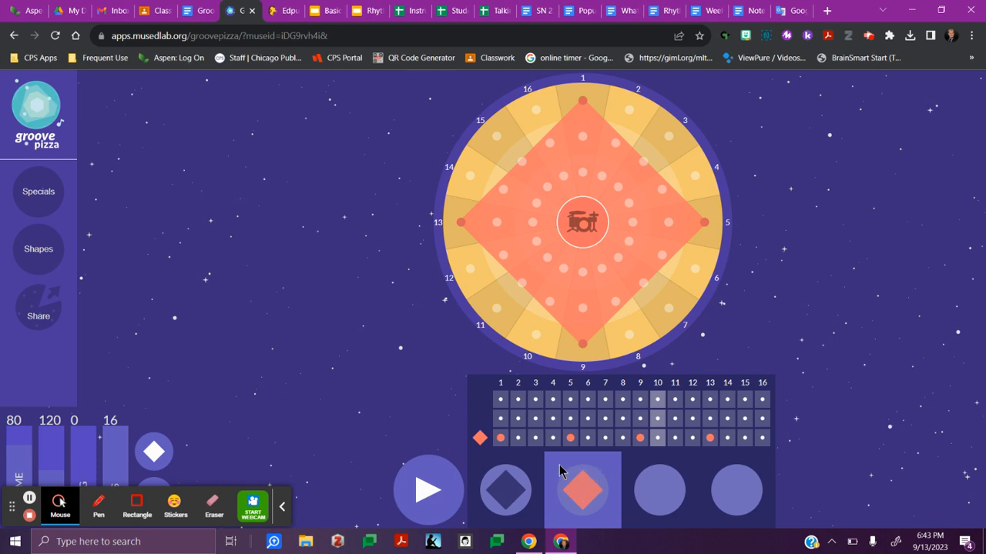
{"action": "left_click", "coordinate": [560, 472]}
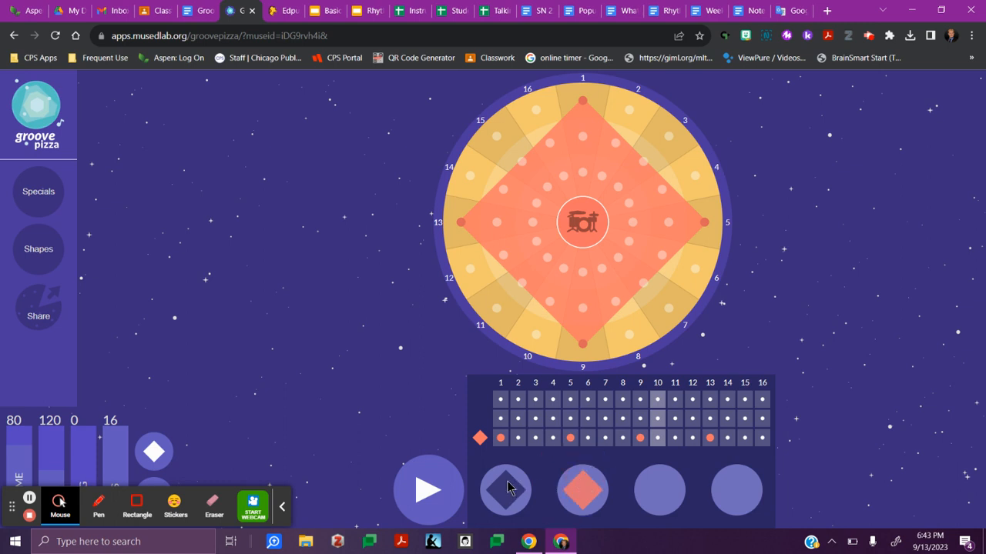
{"action": "left_click", "coordinate": [507, 487]}
{"action": "left_click", "coordinate": [581, 496]}
{"action": "left_click", "coordinate": [580, 487]}
{"action": "left_click", "coordinate": [581, 489]}
{"action": "left_click_drag", "start_coordinate": [559, 465], "coordinate": [593, 480]}
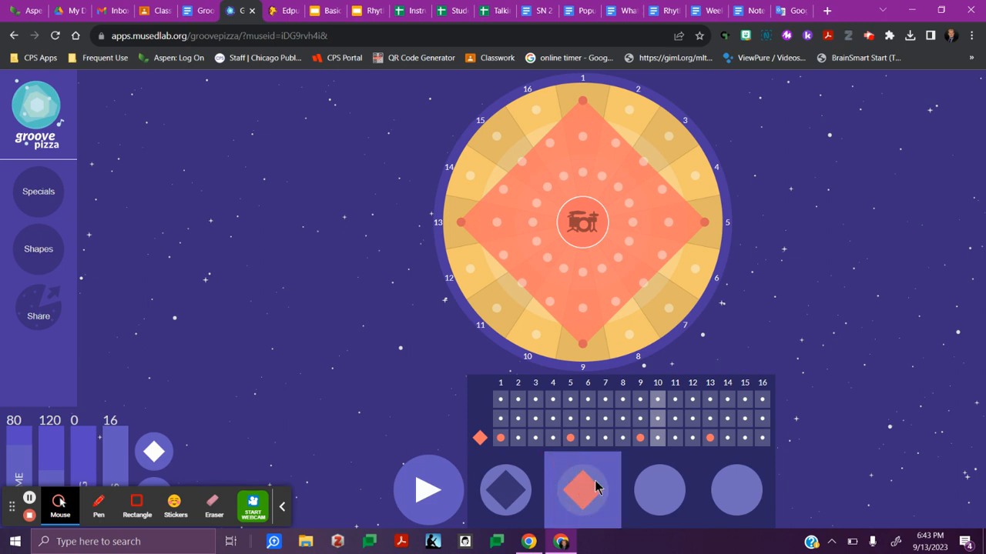
Step: Clear the copied pear dots on beats 1, 5, 9 and 13 of the second set's bottom line
{"action": "left_click", "coordinate": [501, 438]}
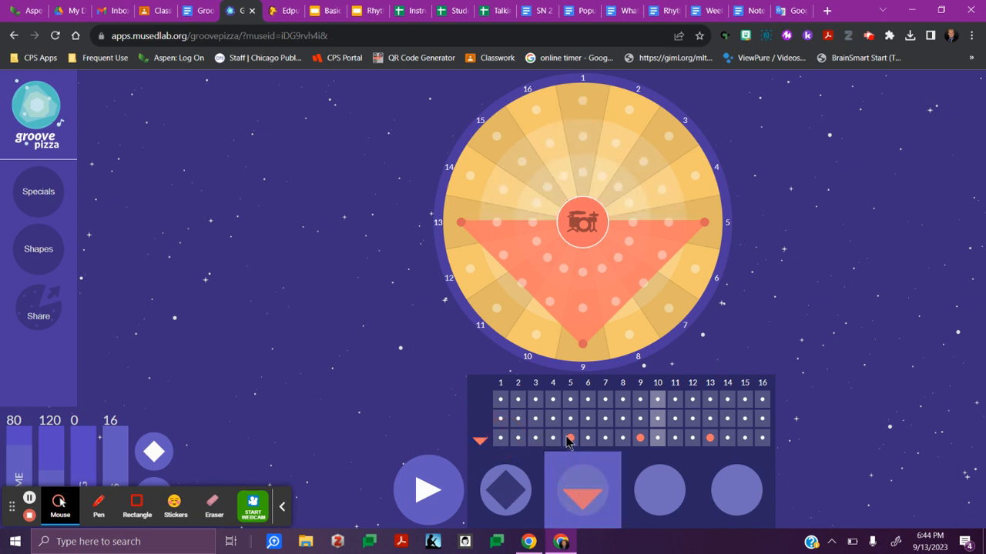
{"action": "left_click", "coordinate": [570, 438]}
{"action": "left_click", "coordinate": [643, 445]}
{"action": "left_click", "coordinate": [709, 439]}
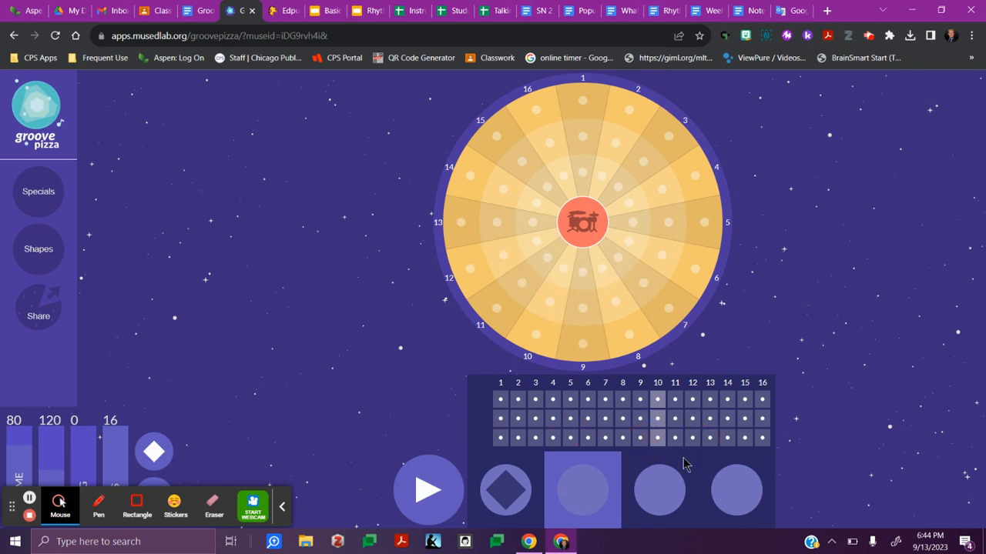
Step: Have only the first set selected for playback, view its pear rhythm, and return to editing the second set
{"action": "left_click_drag", "start_coordinate": [573, 487], "coordinate": [529, 465]}
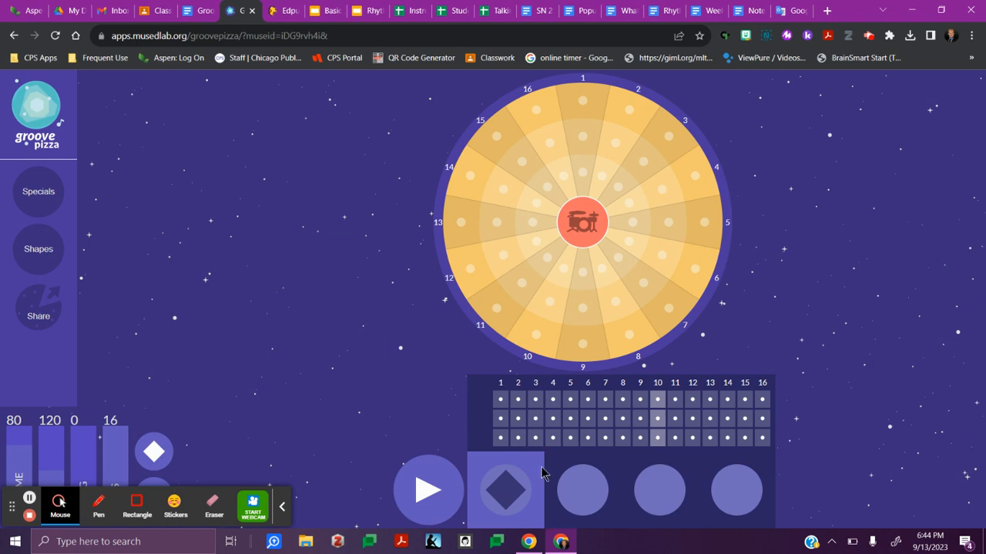
{"action": "left_click", "coordinate": [506, 488]}
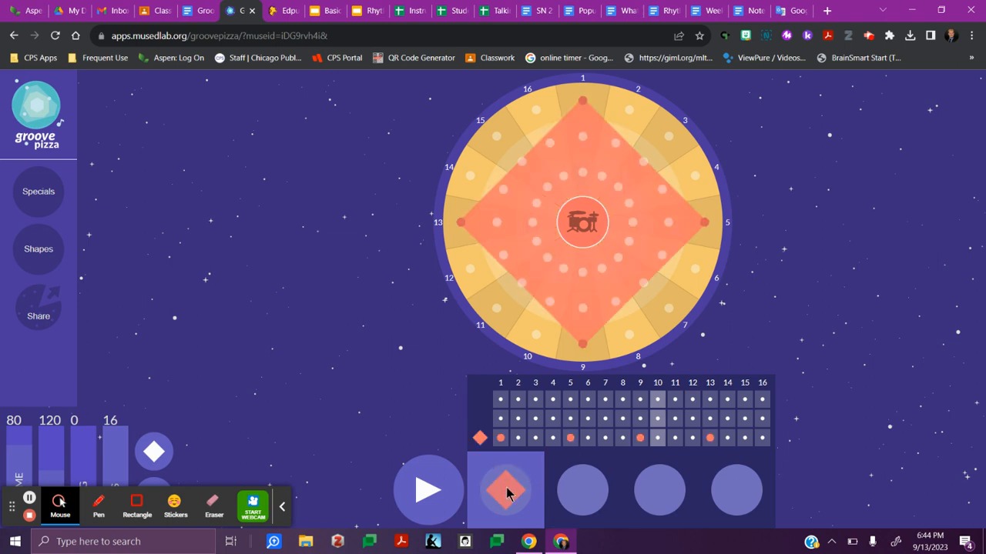
{"action": "left_click", "coordinate": [581, 491]}
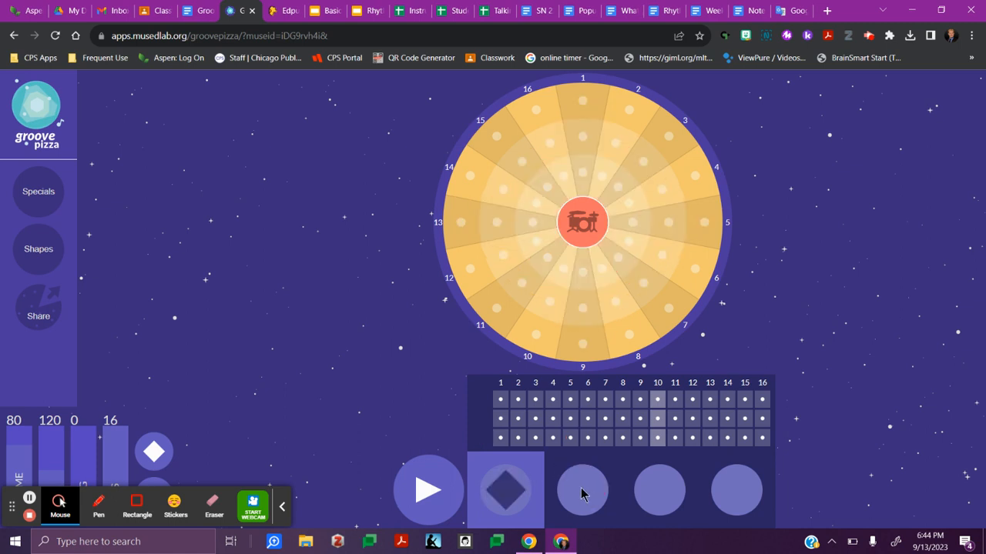
Step: Check direction 6's apple rhythm example in the assignment document and return to Groove Pizza
{"action": "left_click", "coordinate": [501, 420]}
{"action": "left_click", "coordinate": [502, 423]}
{"action": "left_click", "coordinate": [201, 15]}
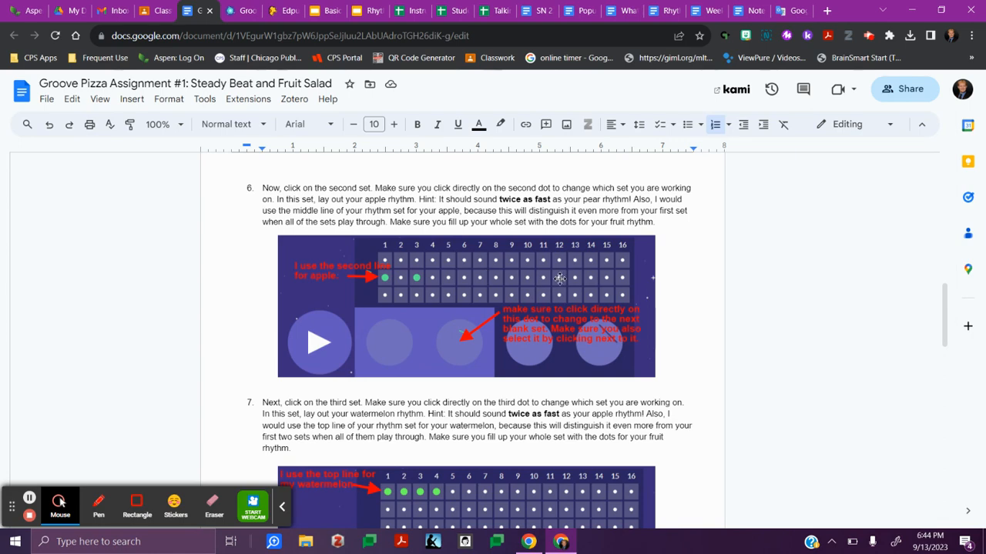
{"action": "left_click", "coordinate": [243, 13]}
Step: Place the apple rhythm on beats 1, 3, 5, 7, 9, 11, 13 and 15 of the second set's middle line
{"action": "left_click", "coordinate": [500, 420]}
{"action": "left_click", "coordinate": [535, 419]}
{"action": "left_click", "coordinate": [569, 419]}
{"action": "left_click", "coordinate": [605, 419]}
{"action": "left_click", "coordinate": [640, 419]}
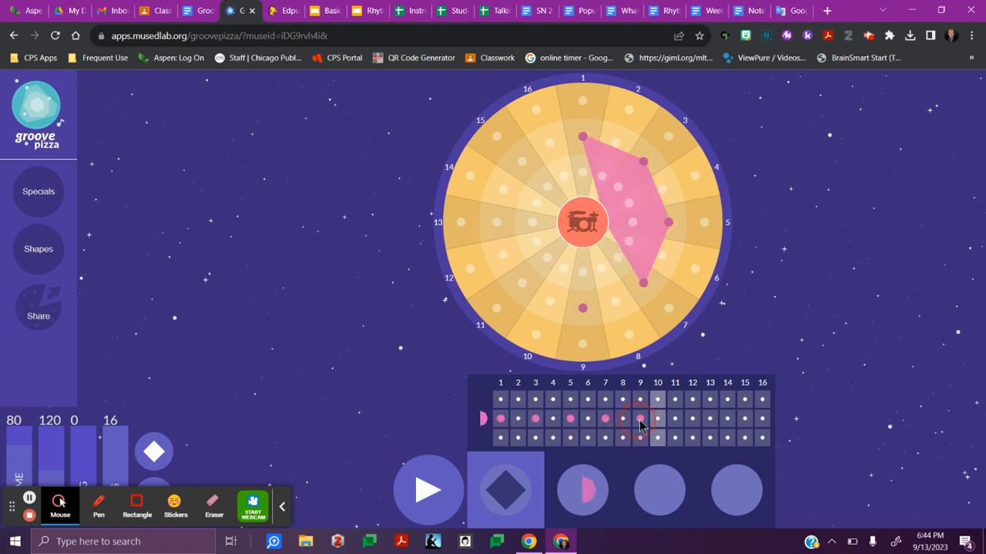
{"action": "left_click", "coordinate": [675, 419]}
{"action": "left_click", "coordinate": [709, 419]}
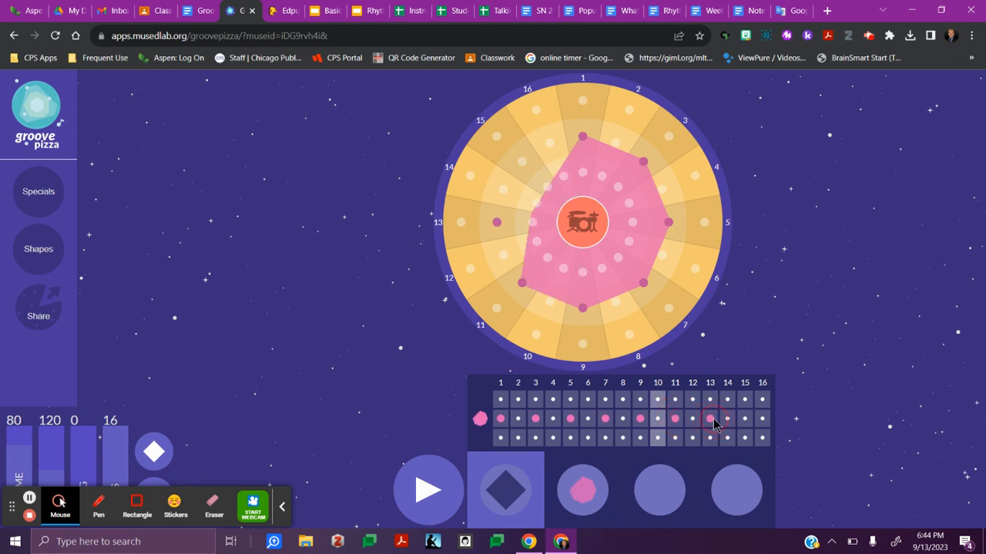
{"action": "left_click", "coordinate": [745, 419]}
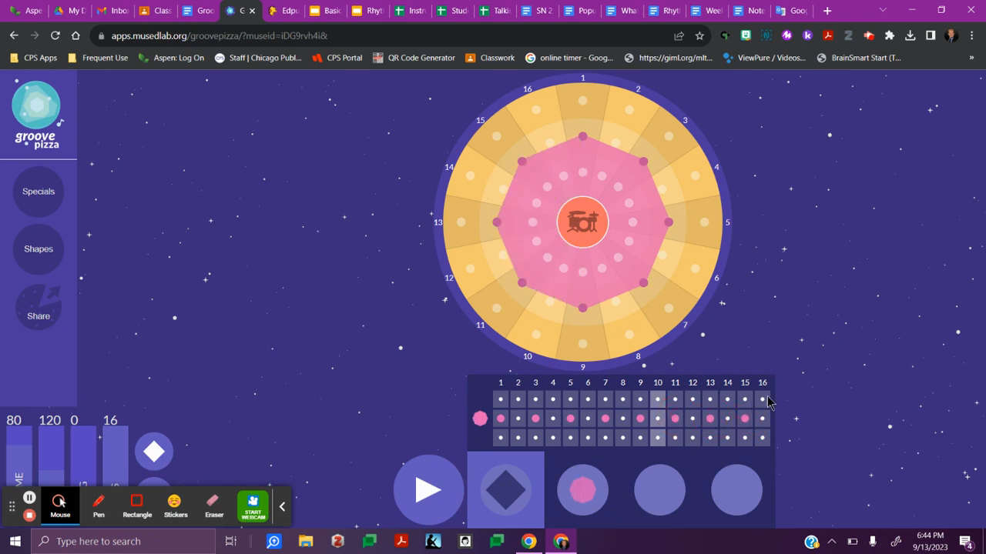
Step: Play the apple rhythm with only the second set selected, stop it, and select the first two sets for playback
{"action": "left_click", "coordinate": [555, 474]}
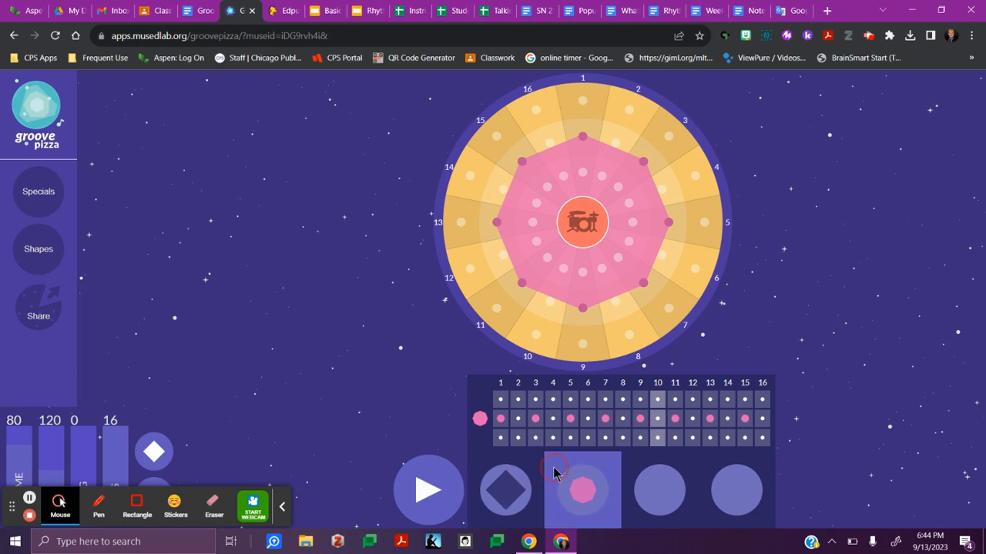
{"action": "left_click", "coordinate": [445, 489]}
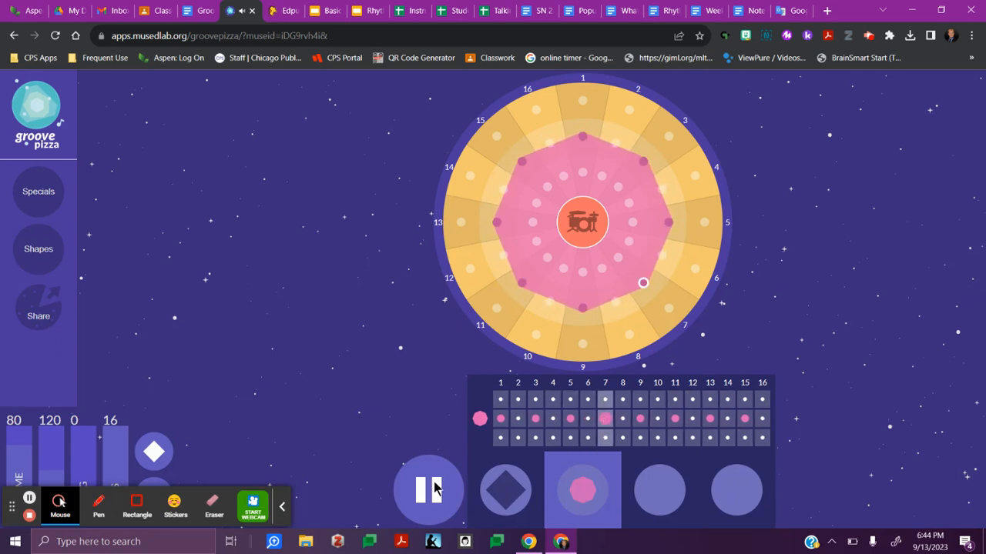
{"action": "left_click", "coordinate": [431, 488]}
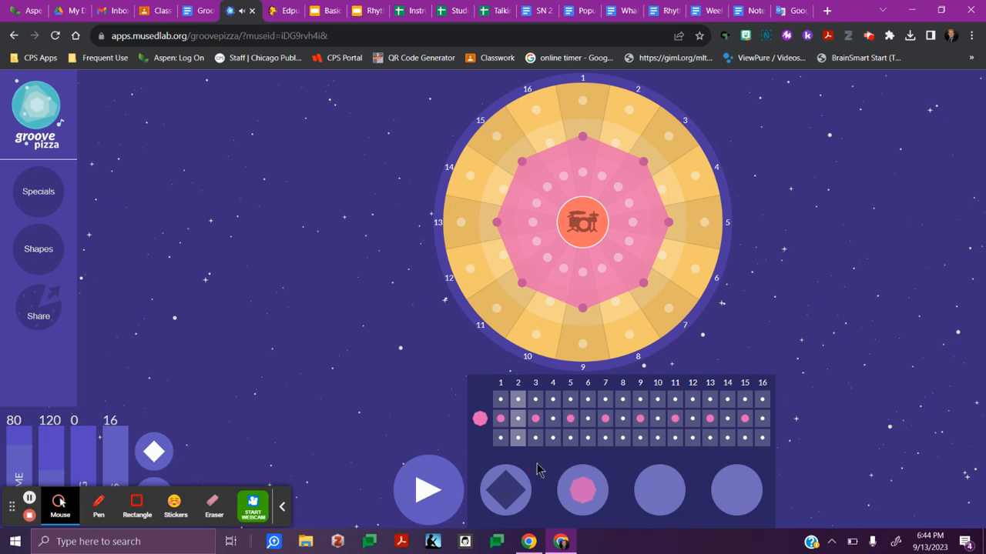
{"action": "left_click", "coordinate": [560, 468]}
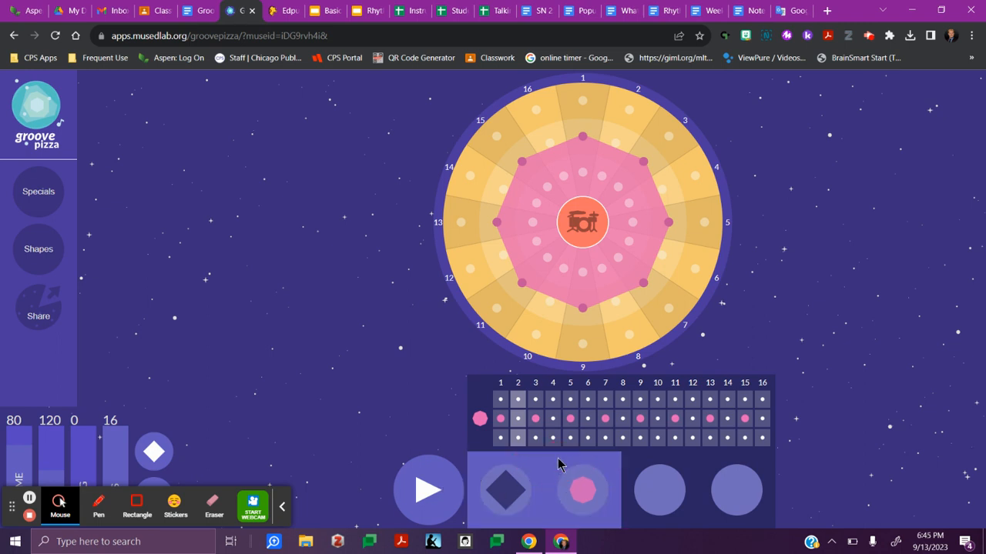
Step: Switch to the assignment document and examine direction 7 about laying out the watermelon rhythm
{"action": "left_click", "coordinate": [205, 15]}
{"action": "scroll", "coordinate": [258, 274], "scroll_direction": "down", "scroll_amount": 3}
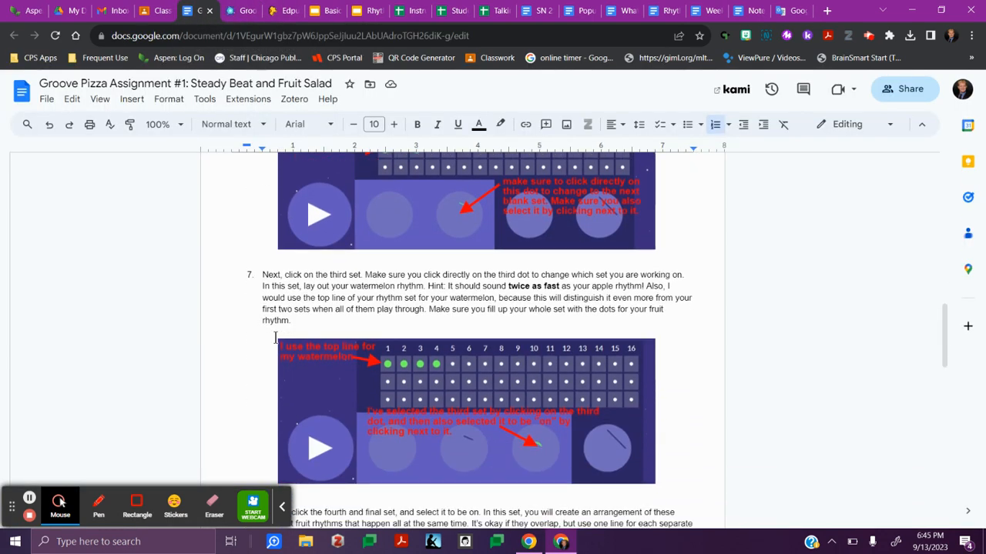
{"action": "scroll", "coordinate": [258, 274], "scroll_direction": "down", "scroll_amount": 2}
{"action": "left_click_drag", "start_coordinate": [262, 209], "coordinate": [308, 254]}
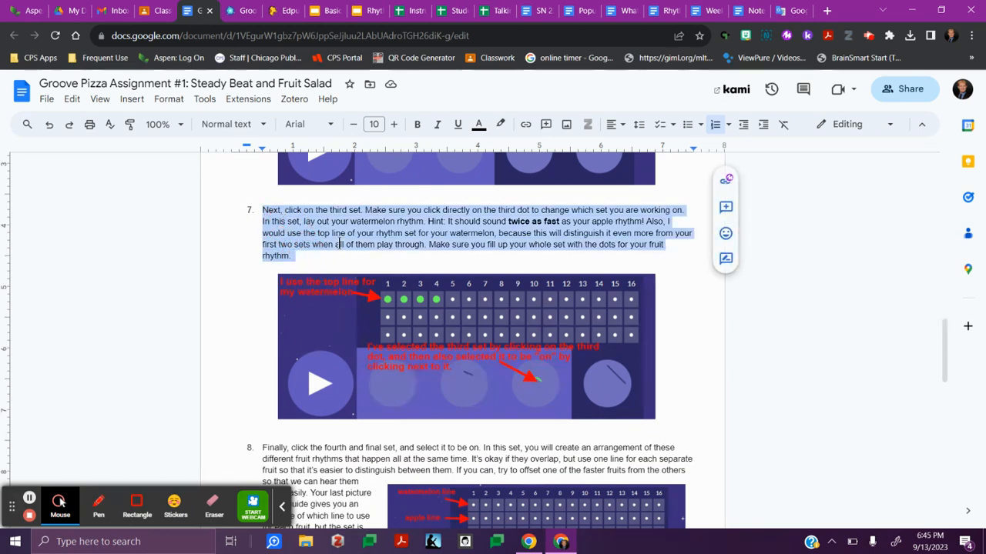
{"action": "left_click", "coordinate": [337, 244]}
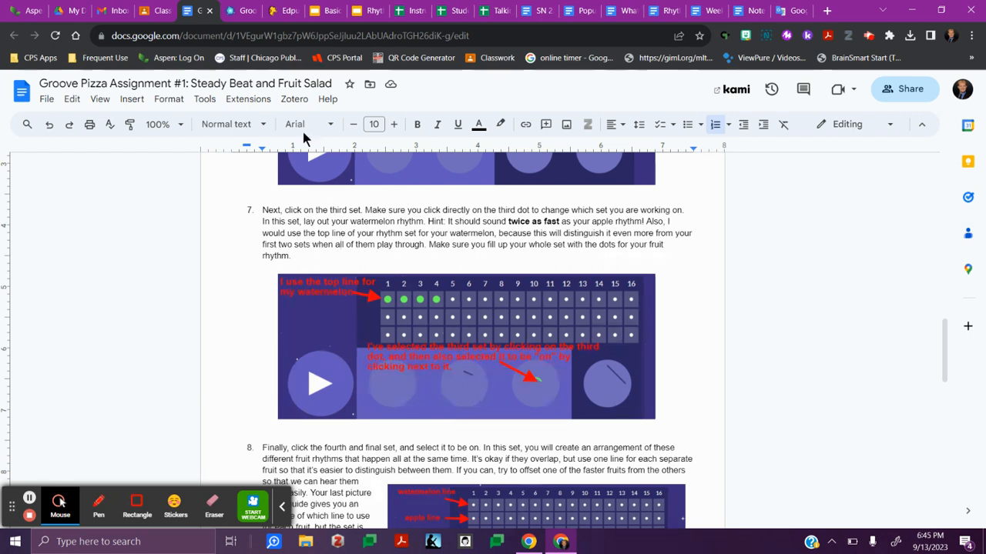
Step: Return to Groove Pizza, add the third set to playback and make it the set being edited
{"action": "left_click", "coordinate": [247, 16]}
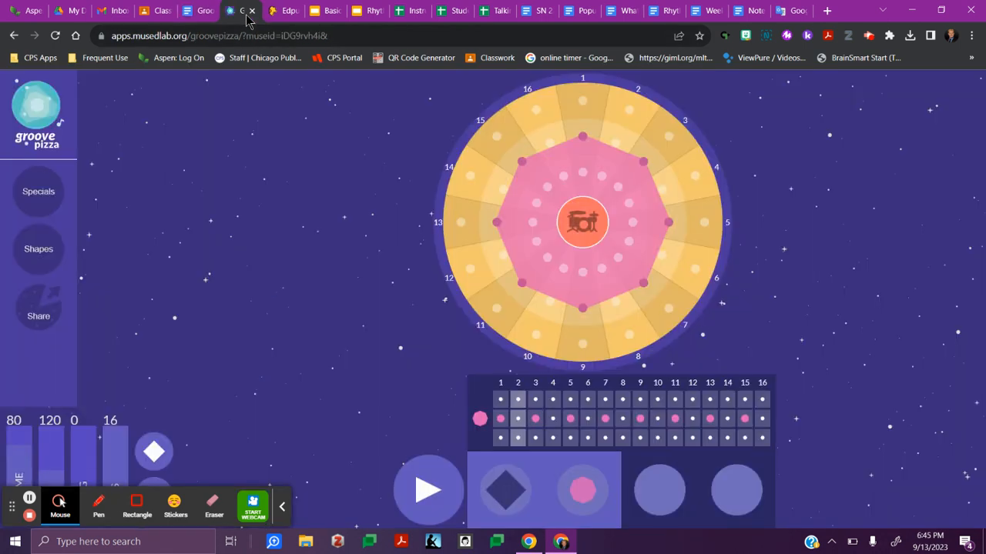
{"action": "left_click", "coordinate": [653, 488]}
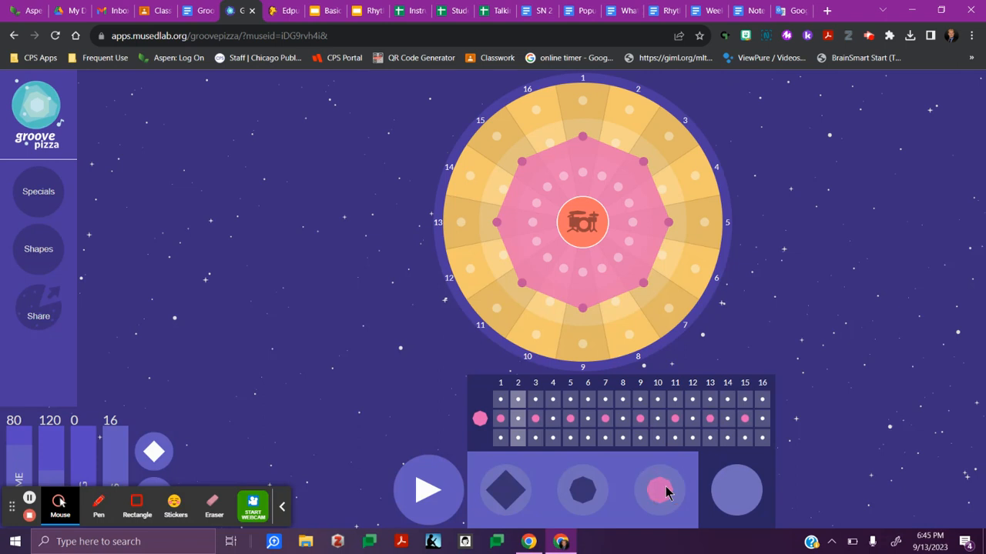
{"action": "left_click", "coordinate": [593, 492]}
{"action": "left_click", "coordinate": [662, 491]}
Step: Clear all the copied apple dots on the odd beats of the third set's middle line
{"action": "left_click", "coordinate": [501, 418]}
{"action": "left_click", "coordinate": [535, 418]}
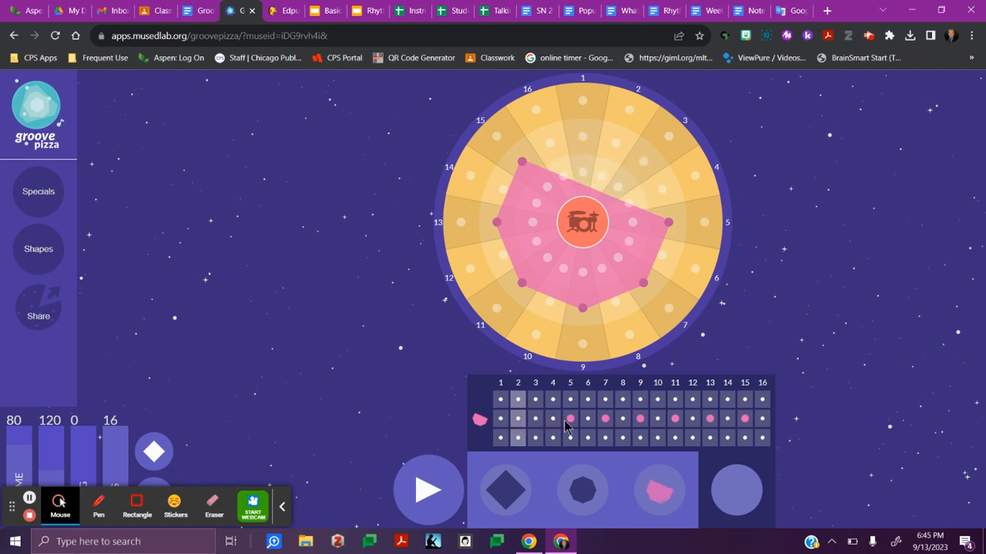
{"action": "left_click", "coordinate": [570, 418]}
{"action": "left_click", "coordinate": [606, 418]}
{"action": "left_click", "coordinate": [640, 418]}
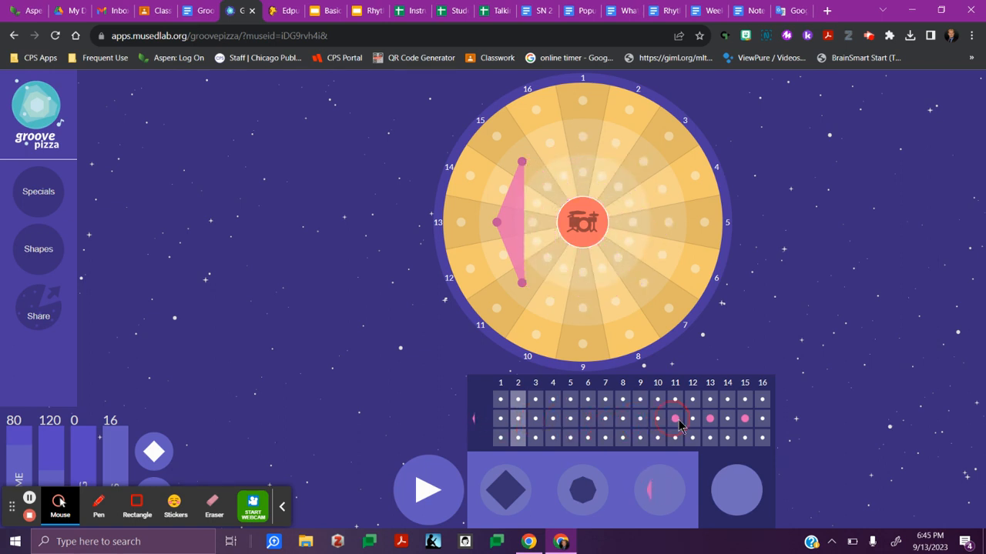
{"action": "left_click", "coordinate": [707, 419]}
{"action": "left_click", "coordinate": [675, 418]}
{"action": "left_click", "coordinate": [744, 418]}
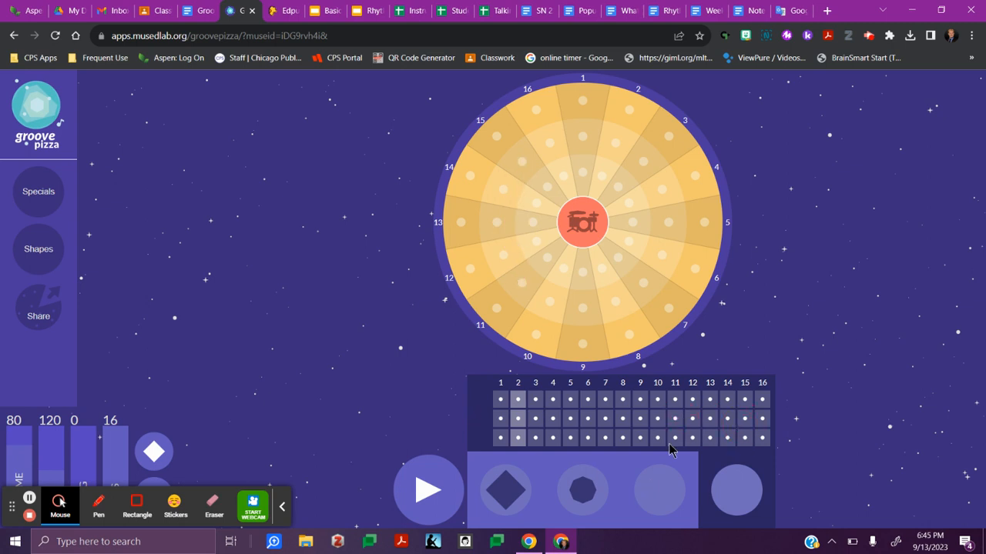
Step: Fill beats 1 to 16 of the third set's top line with dots for the watermelon rhythm
{"action": "left_click", "coordinate": [501, 399]}
{"action": "left_click", "coordinate": [517, 399]}
{"action": "left_click", "coordinate": [535, 399]}
{"action": "left_click", "coordinate": [555, 401]}
{"action": "left_click", "coordinate": [574, 400]}
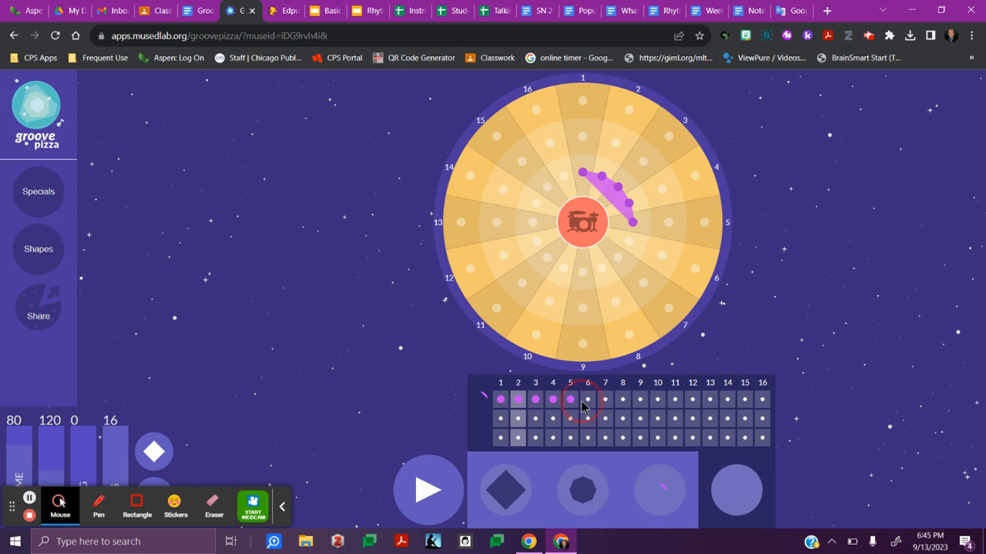
{"action": "left_click", "coordinate": [589, 400]}
{"action": "left_click", "coordinate": [605, 400]}
{"action": "left_click", "coordinate": [623, 399]}
{"action": "left_click", "coordinate": [640, 400]}
{"action": "left_click", "coordinate": [658, 400]}
{"action": "left_click", "coordinate": [675, 399]}
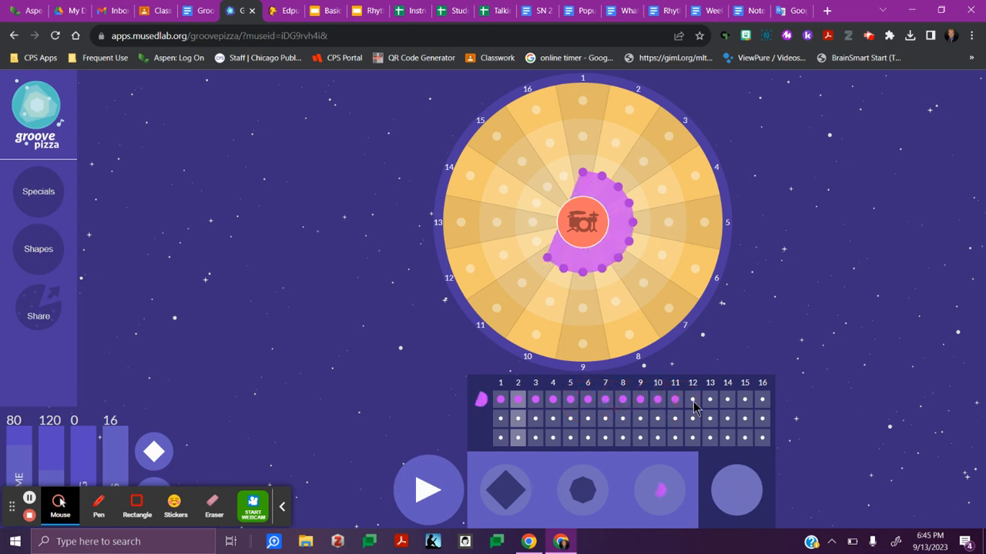
{"action": "left_click", "coordinate": [692, 400]}
{"action": "left_click", "coordinate": [709, 400]}
{"action": "left_click", "coordinate": [726, 400]}
{"action": "left_click", "coordinate": [744, 400]}
{"action": "left_click", "coordinate": [762, 399]}
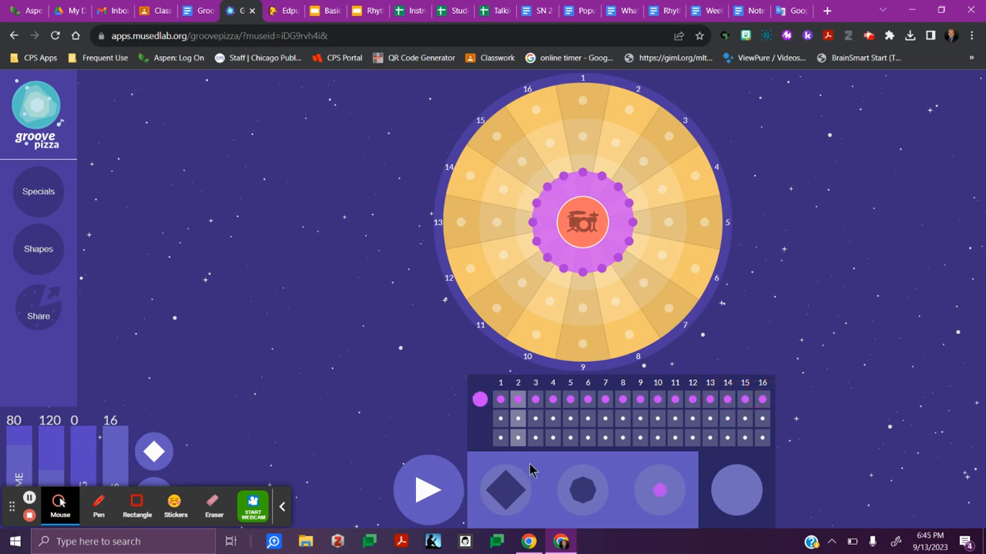
Step: Play the watermelon set on its own, play the first three sets in sequence, and stop playback
{"action": "left_click", "coordinate": [424, 491]}
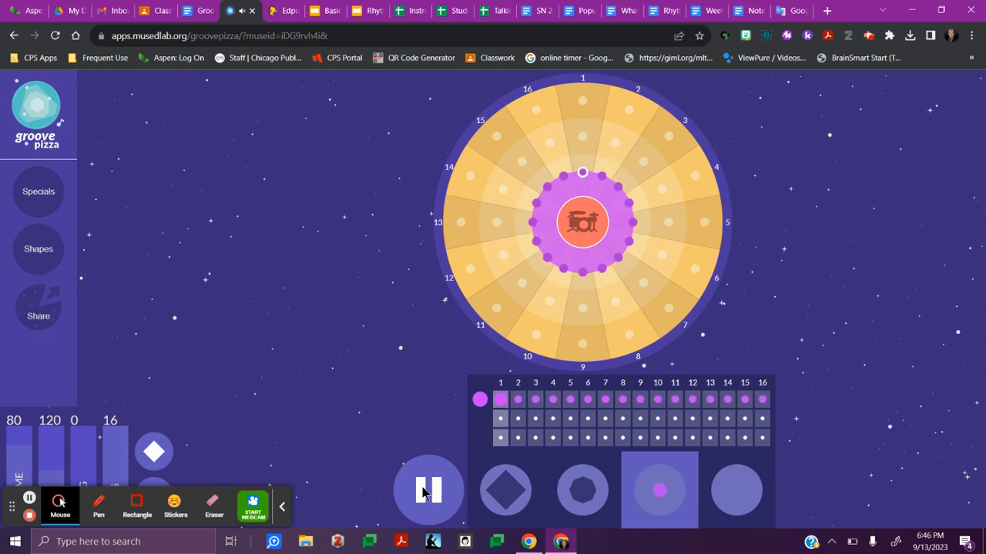
{"action": "left_click", "coordinate": [424, 491]}
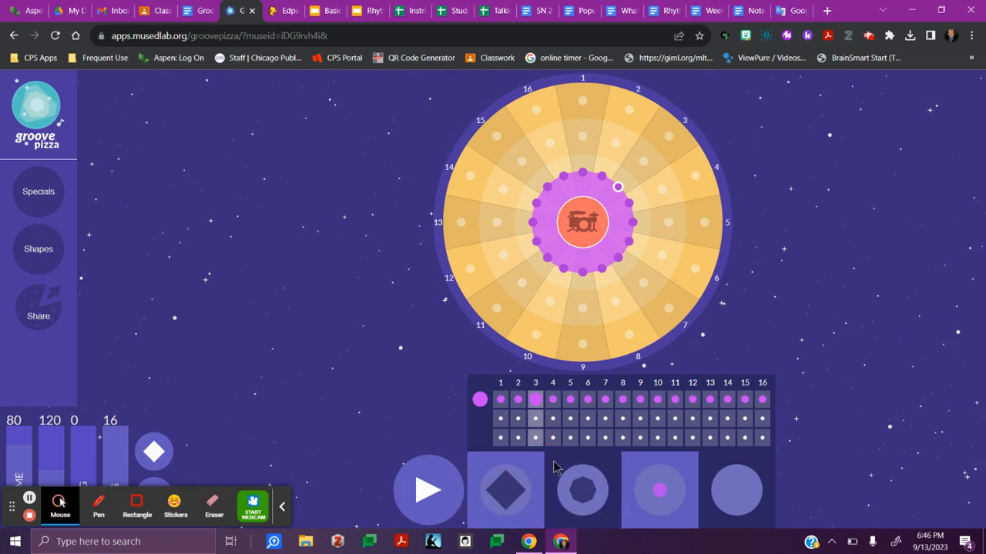
{"action": "left_click", "coordinate": [429, 493]}
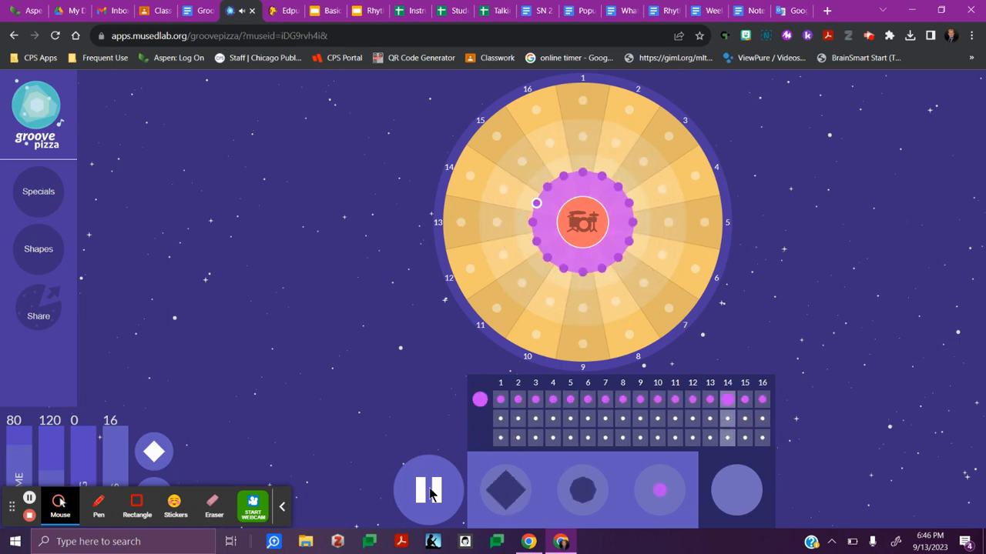
{"action": "left_click", "coordinate": [429, 493]}
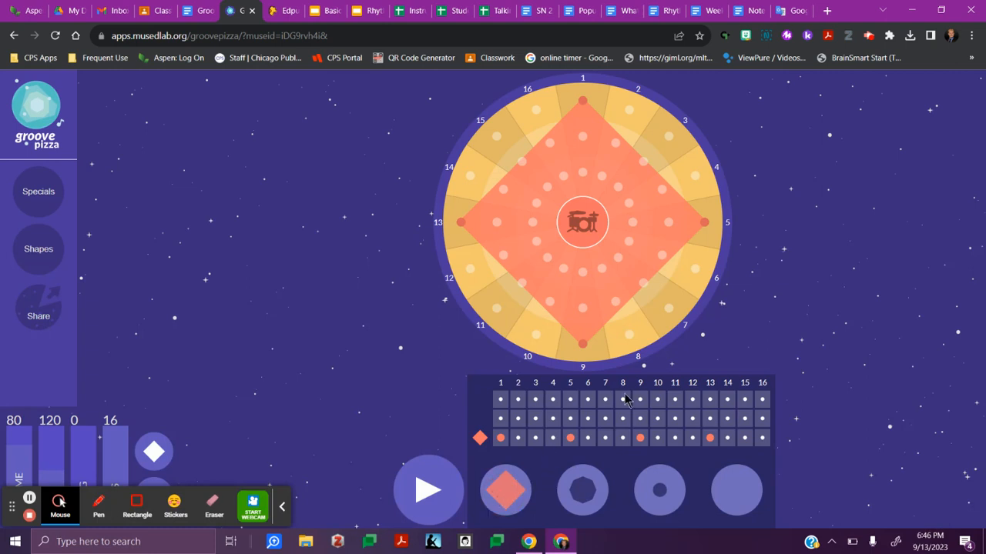
Step: Switch to the assignment document and examine direction 8 about combining the fruit rhythms in the fourth set
{"action": "left_click", "coordinate": [198, 13]}
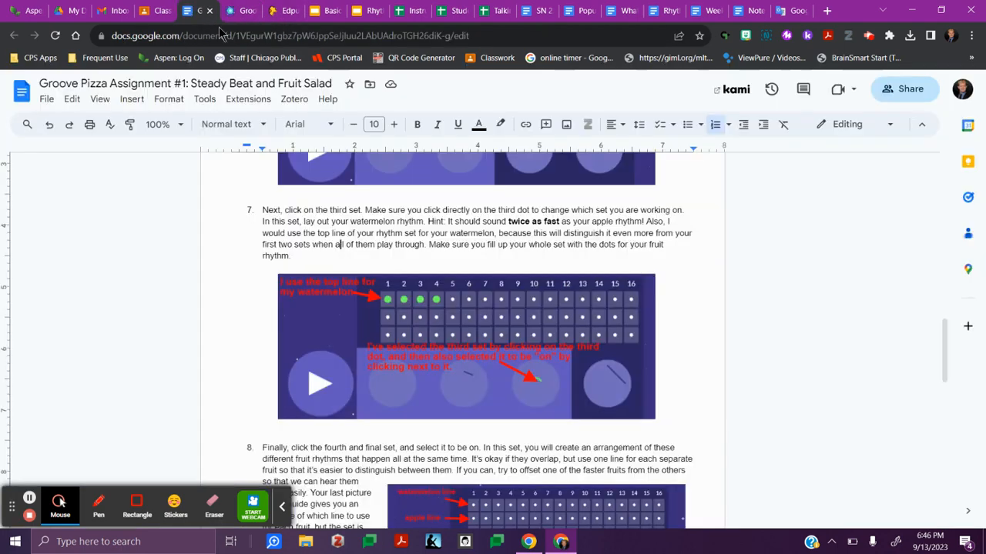
{"action": "scroll", "coordinate": [560, 262], "scroll_direction": "down", "scroll_amount": 5}
{"action": "scroll", "coordinate": [560, 262], "scroll_direction": "down", "scroll_amount": 1}
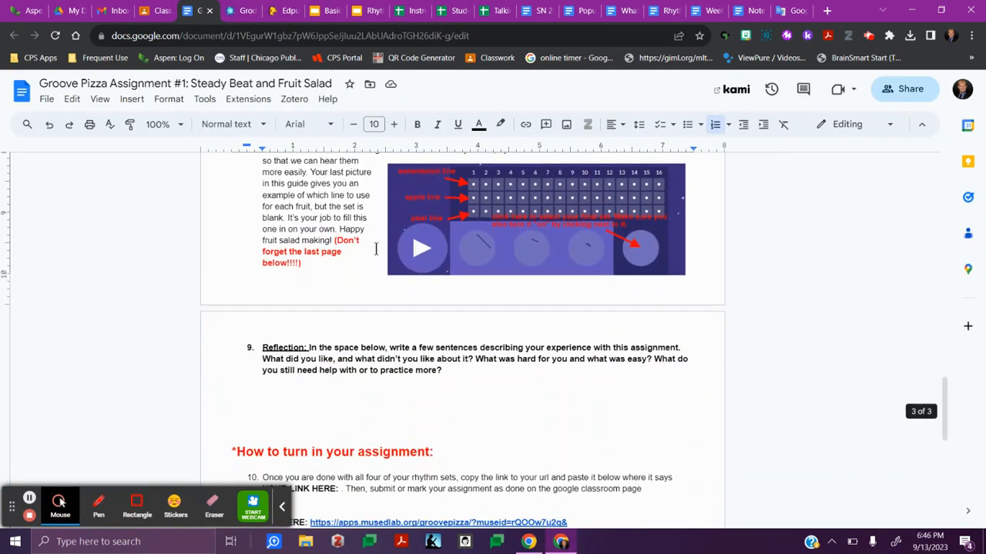
{"action": "scroll", "coordinate": [284, 224], "scroll_direction": "up", "scroll_amount": 1}
{"action": "left_click", "coordinate": [263, 190]}
{"action": "left_click_drag", "start_coordinate": [262, 191], "coordinate": [343, 326]}
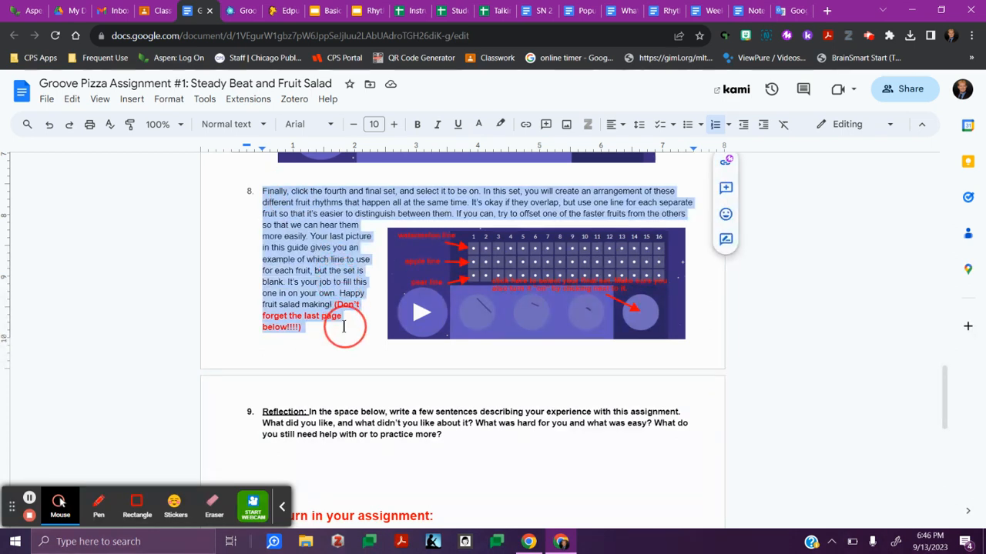
{"action": "left_click", "coordinate": [374, 271]}
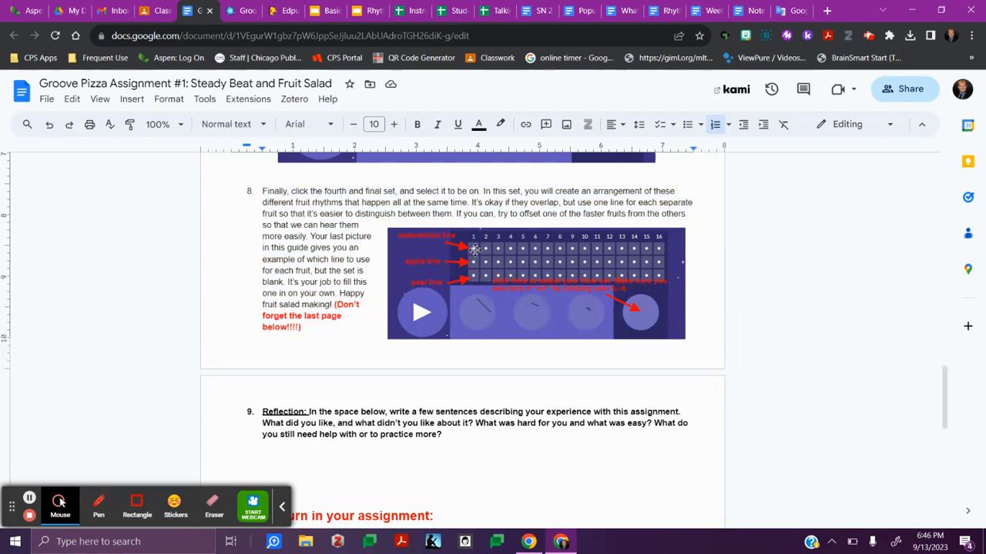
Step: Return to Groove Pizza, select the fourth set for editing and playback, and clear its copied watermelon dots
{"action": "left_click", "coordinate": [235, 11]}
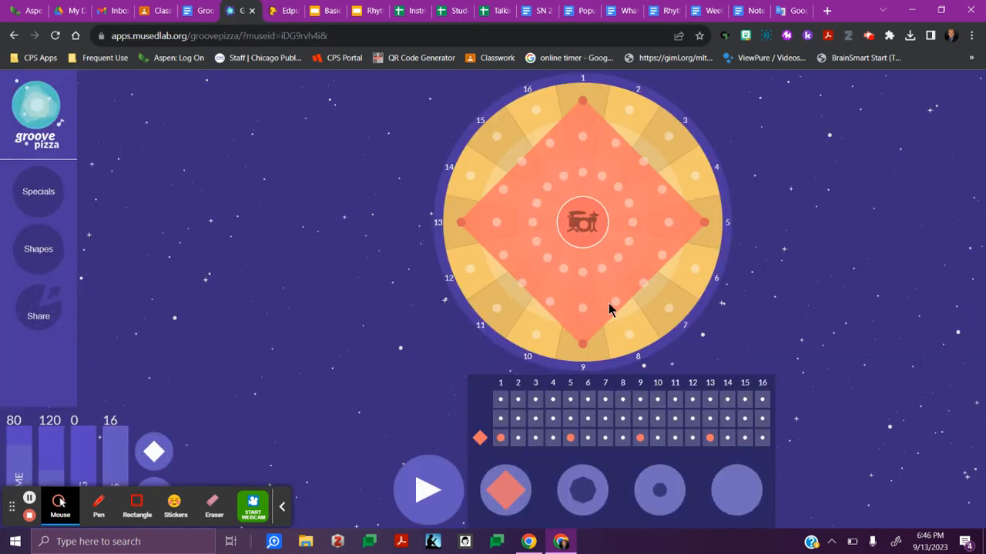
{"action": "left_click", "coordinate": [731, 498]}
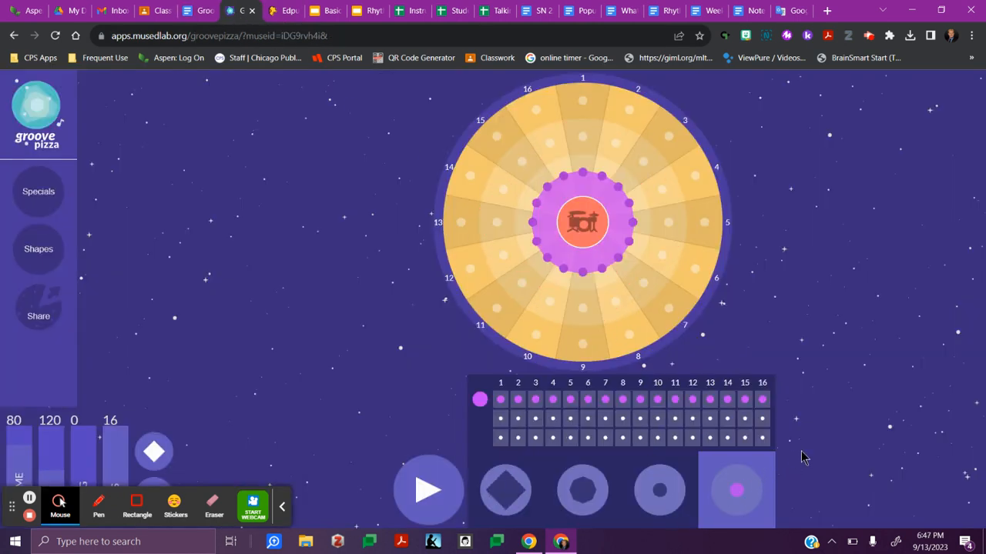
{"action": "mouse_move", "coordinate": [501, 401]}
{"action": "left_mouse_down"}
{"action": "mouse_move", "coordinate": [761, 408]}
{"action": "mouse_move", "coordinate": [693, 446]}
{"action": "left_mouse_up"}
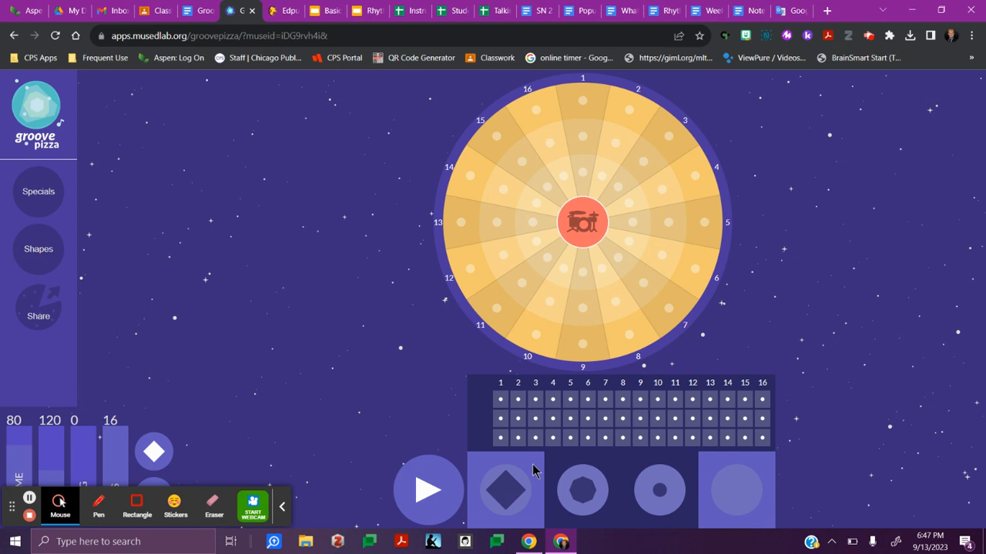
Step: Check the first set's pear rhythm, return to the fourth set, and place pear dots on beats 1 and 9 of its bottom line
{"action": "left_click", "coordinate": [505, 497]}
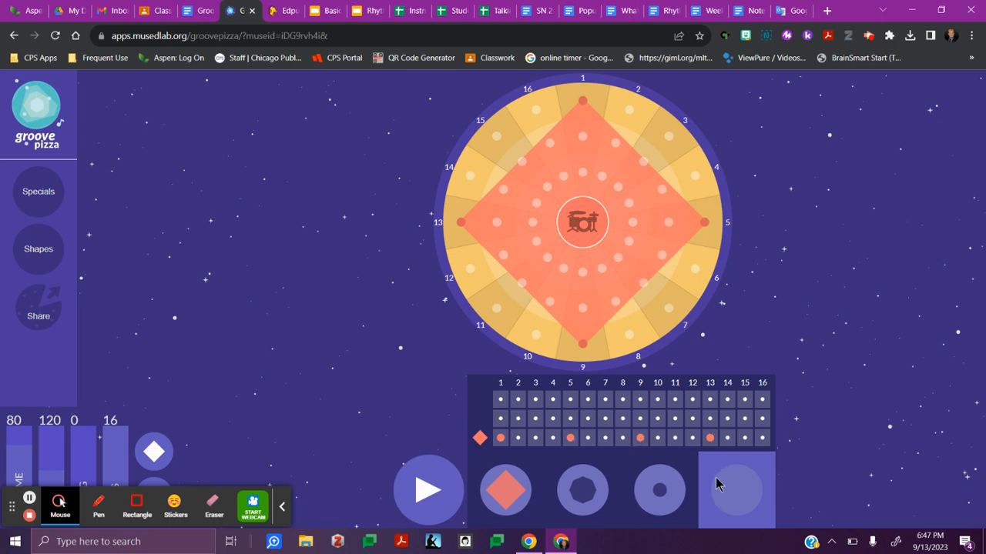
{"action": "left_click", "coordinate": [736, 493]}
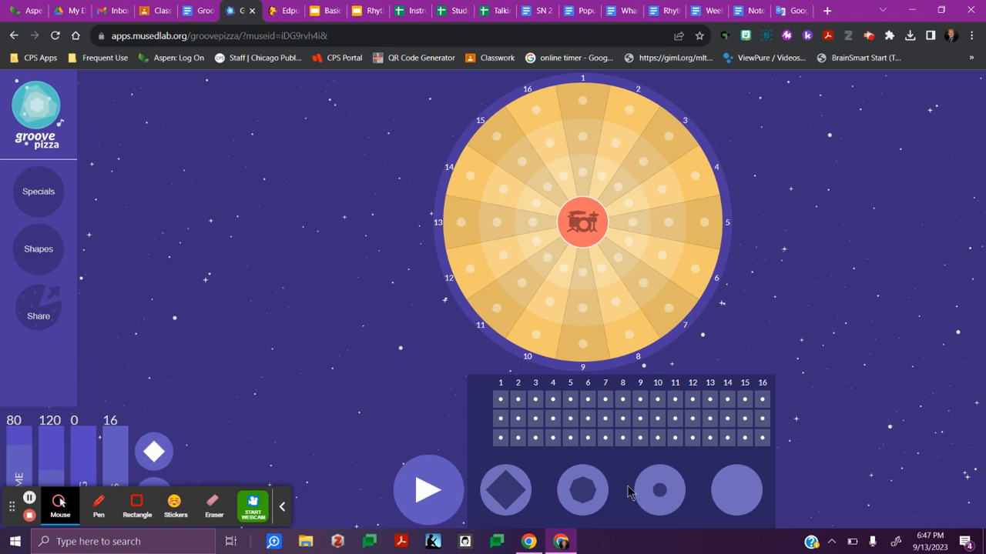
{"action": "left_click", "coordinate": [500, 439]}
{"action": "left_click", "coordinate": [640, 439]}
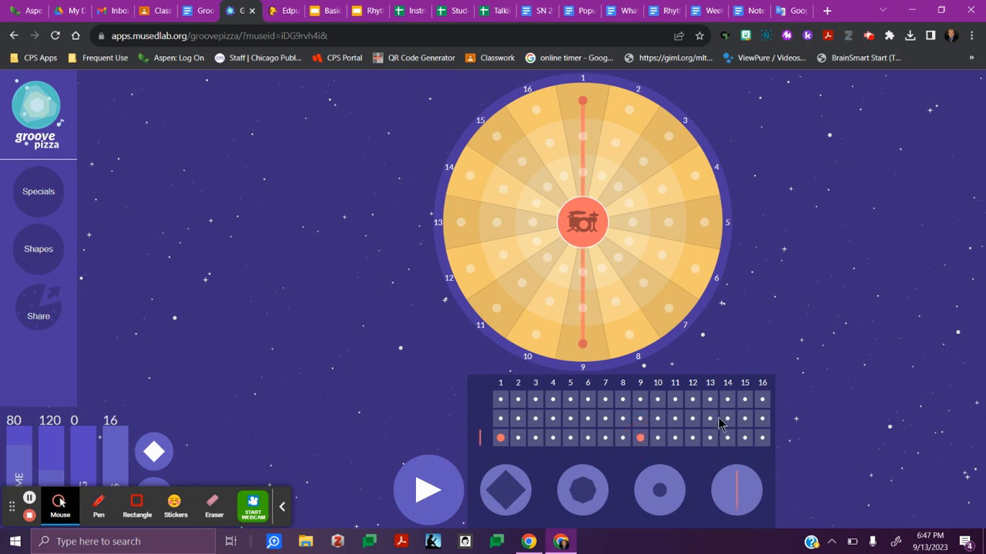
Step: Place apple dots on beats 1, 3, 5, 11, 13 and 15 of the fourth set's middle line
{"action": "left_click", "coordinate": [535, 418]}
{"action": "left_click", "coordinate": [569, 420]}
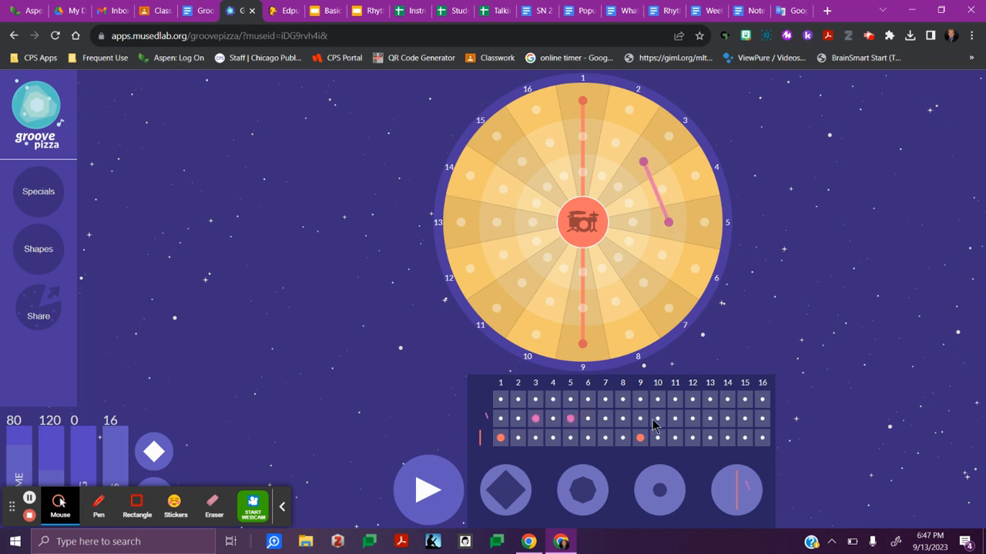
{"action": "left_click", "coordinate": [676, 423]}
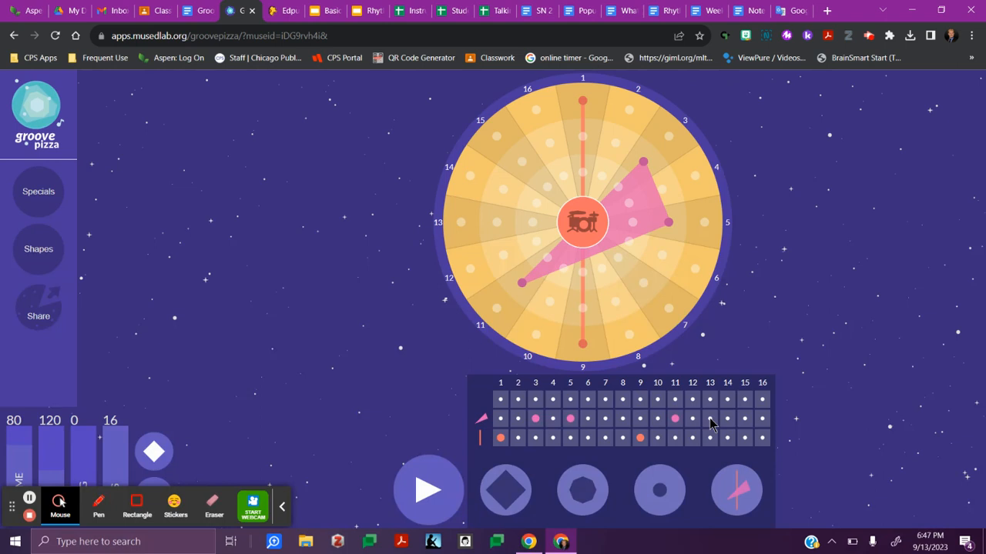
{"action": "left_click", "coordinate": [710, 420]}
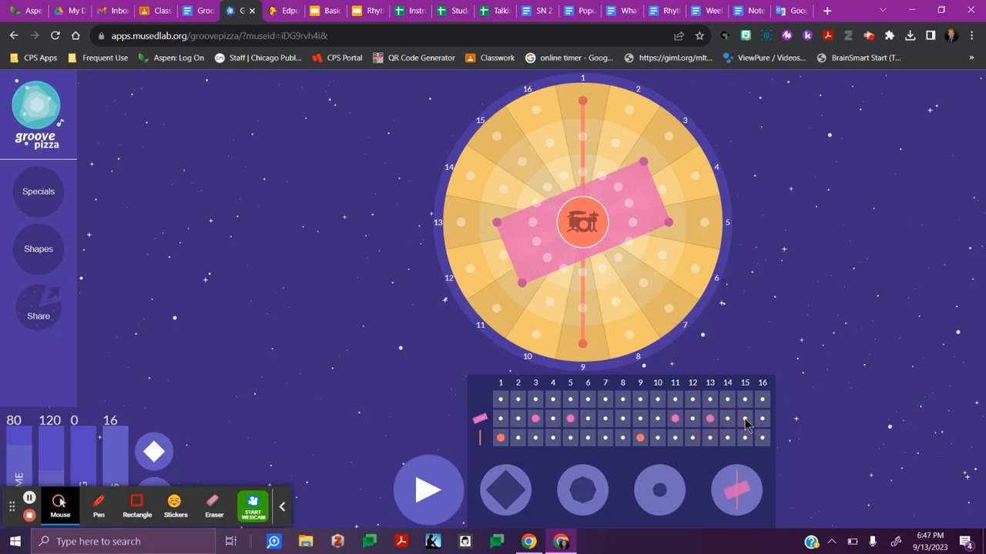
{"action": "left_click", "coordinate": [745, 420]}
{"action": "left_click", "coordinate": [499, 418]}
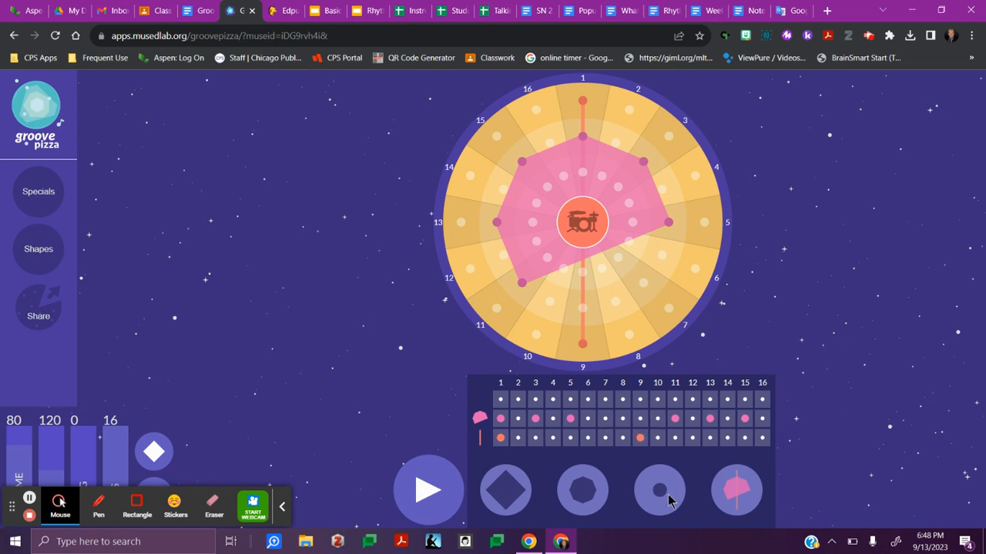
Step: Turn on the fourth set for playback, play it, and stop
{"action": "left_click", "coordinate": [717, 467]}
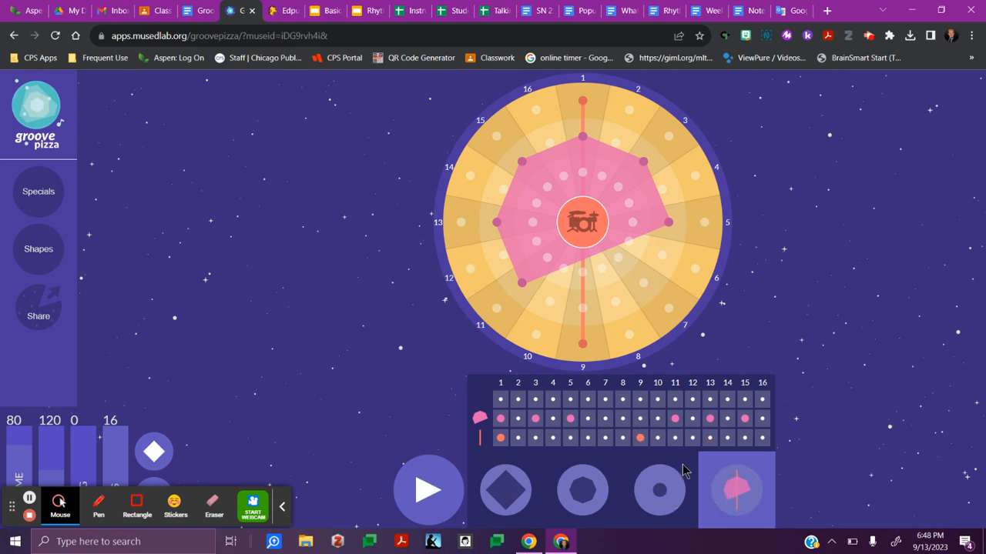
{"action": "left_click", "coordinate": [427, 490]}
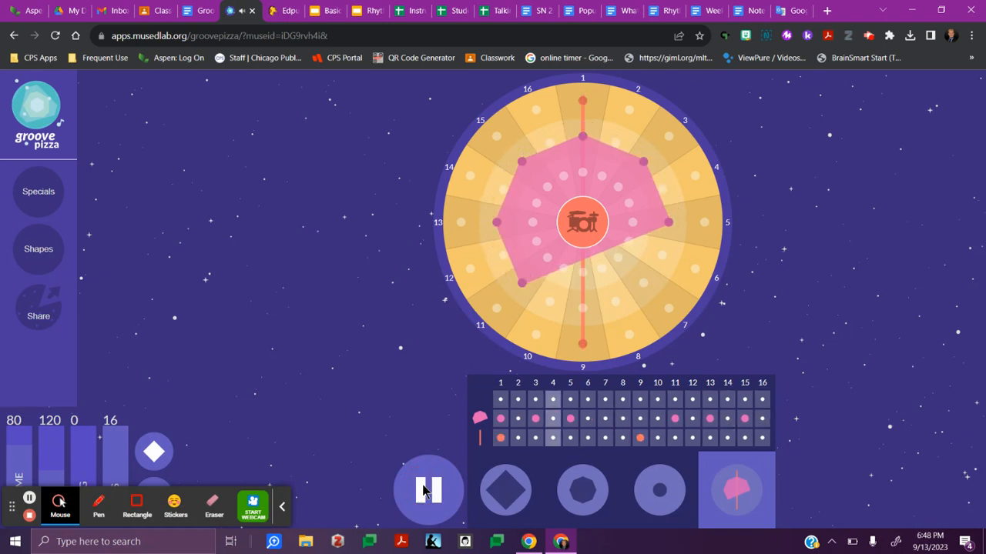
{"action": "left_click", "coordinate": [427, 490]}
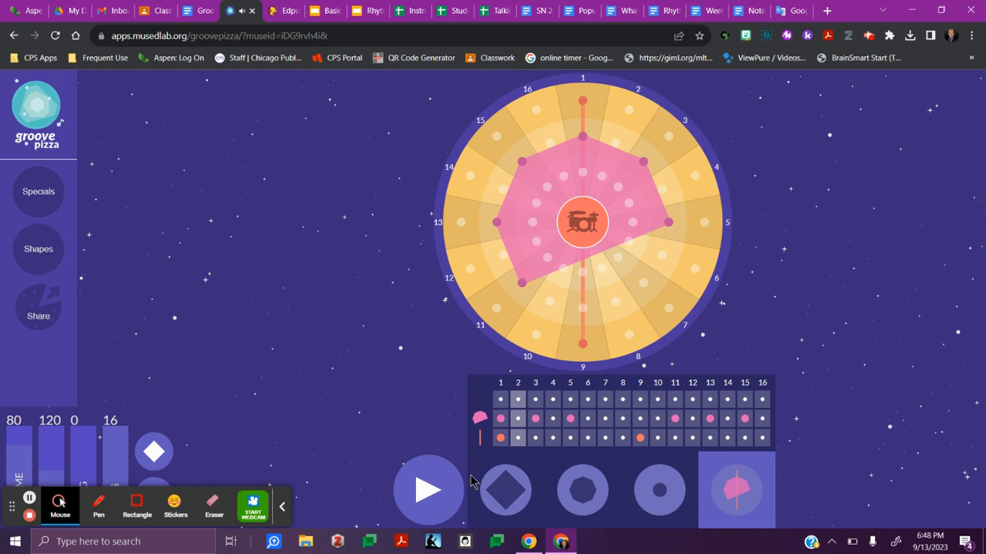
Step: Try the apple line with a dot on beat 7 instead of beat 3, and play the variation
{"action": "left_click", "coordinate": [606, 419]}
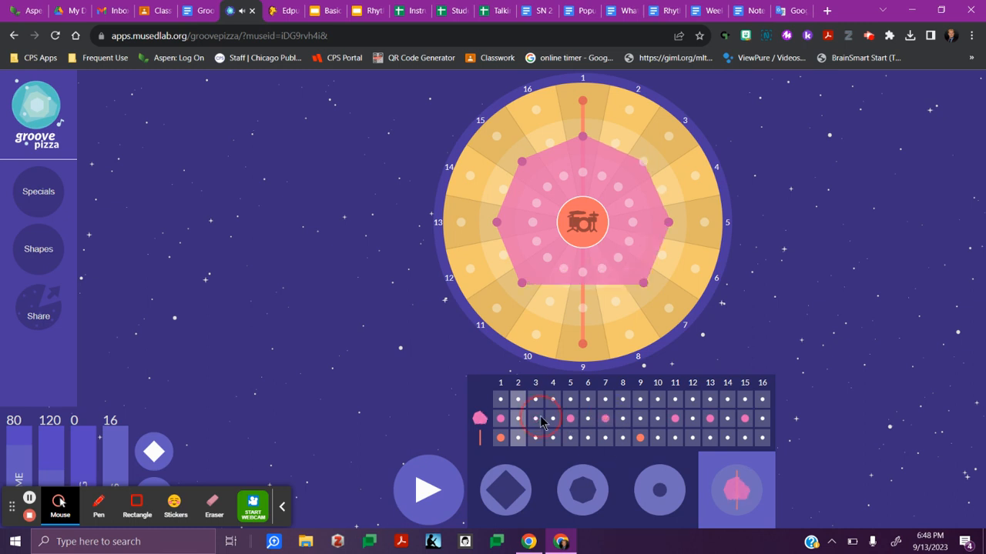
{"action": "left_click", "coordinate": [536, 419]}
{"action": "left_click", "coordinate": [429, 489]}
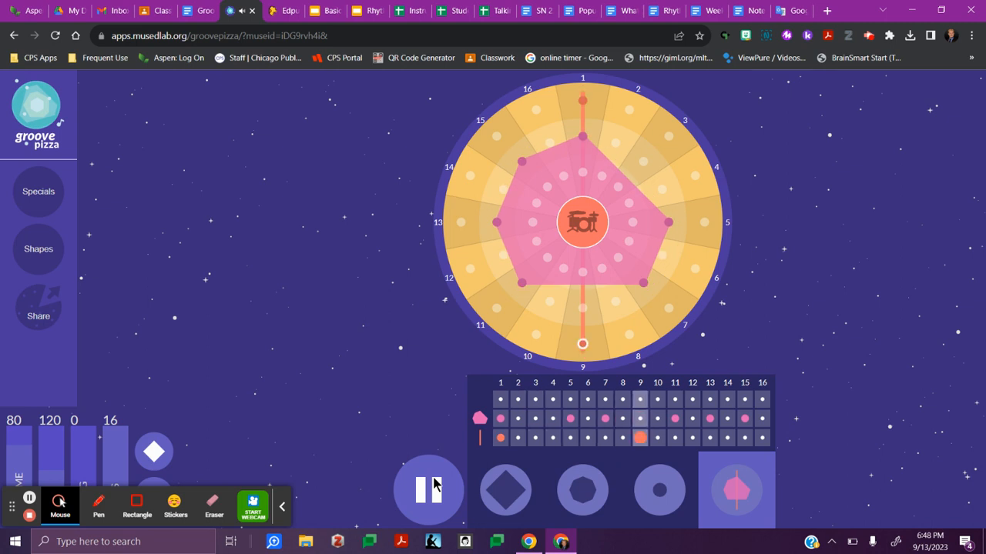
{"action": "left_click", "coordinate": [433, 483]}
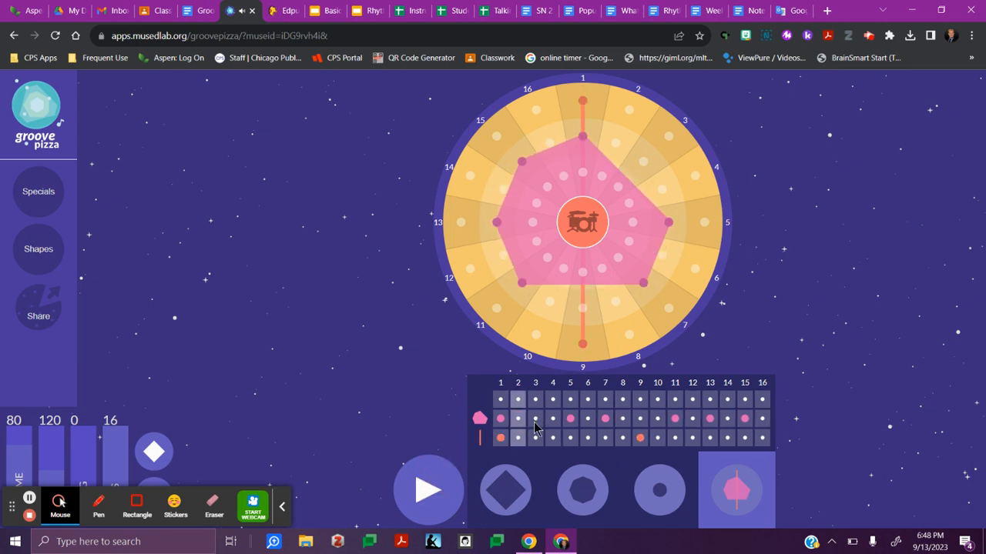
Step: Revert the apple line's beat 3 and 7 changes, play it without the beat 1 dot, and put that dot back
{"action": "left_click", "coordinate": [535, 420]}
{"action": "left_click", "coordinate": [605, 419]}
{"action": "left_click", "coordinate": [500, 419]}
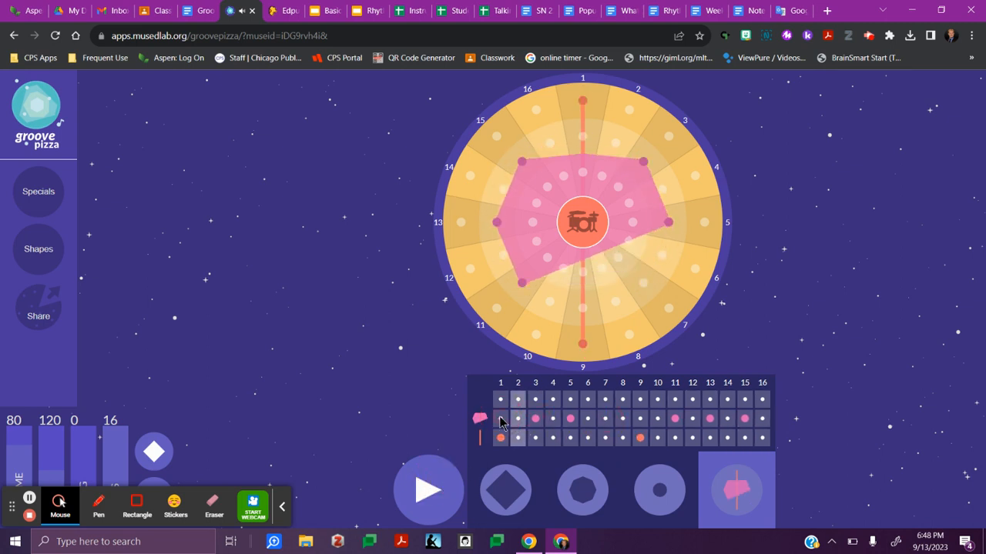
{"action": "left_click", "coordinate": [438, 488]}
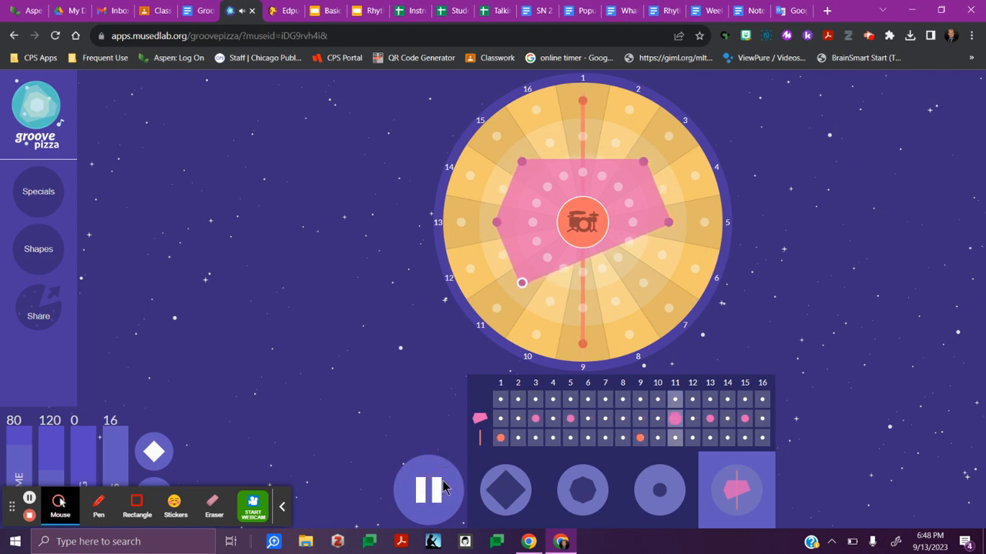
{"action": "left_click", "coordinate": [447, 486]}
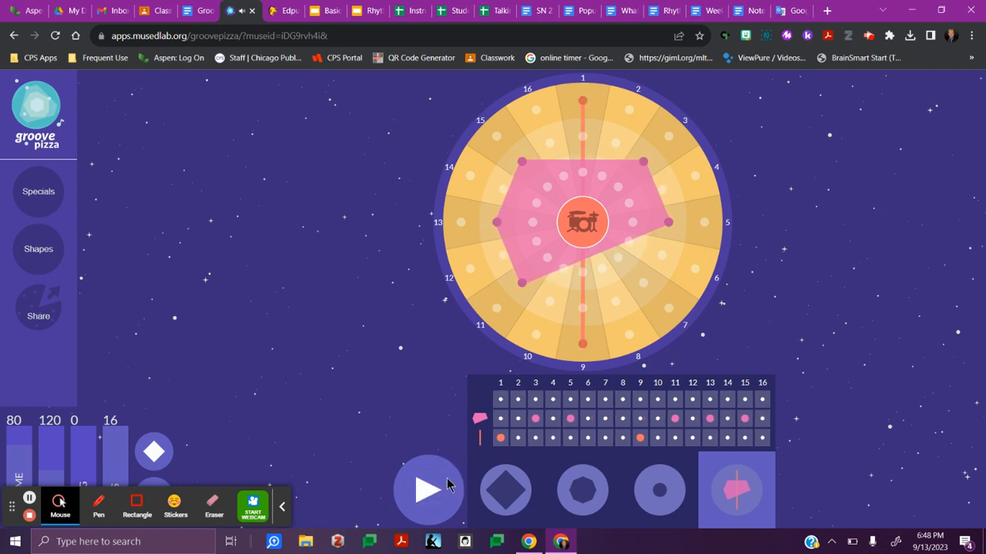
{"action": "left_click", "coordinate": [501, 419]}
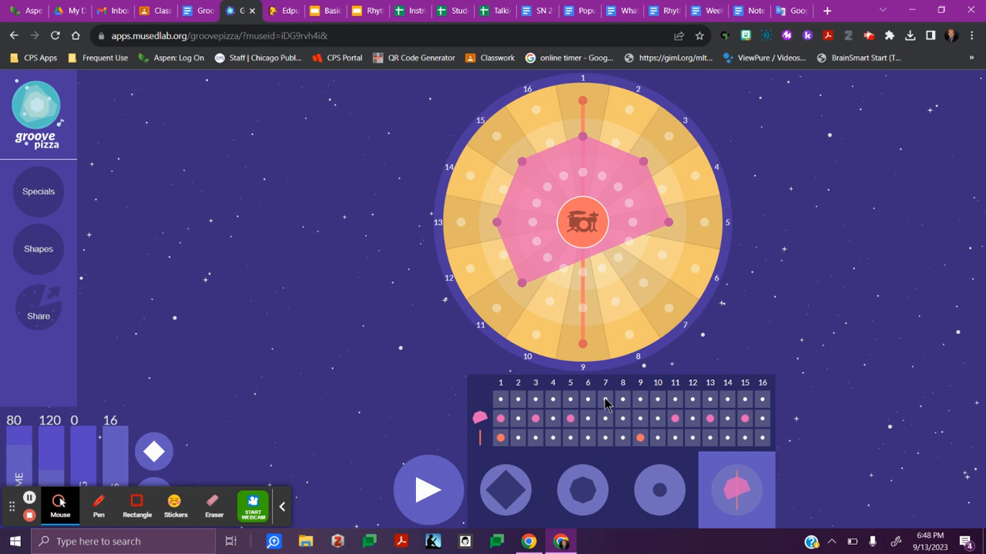
Step: Fill beats 7 to 10 and 1 to 4 of the fourth set's top line with watermelon dots, and play the set
{"action": "mouse_move", "coordinate": [603, 397]}
{"action": "left_mouse_down"}
{"action": "mouse_move", "coordinate": [656, 400]}
{"action": "mouse_move", "coordinate": [667, 415]}
{"action": "left_mouse_up"}
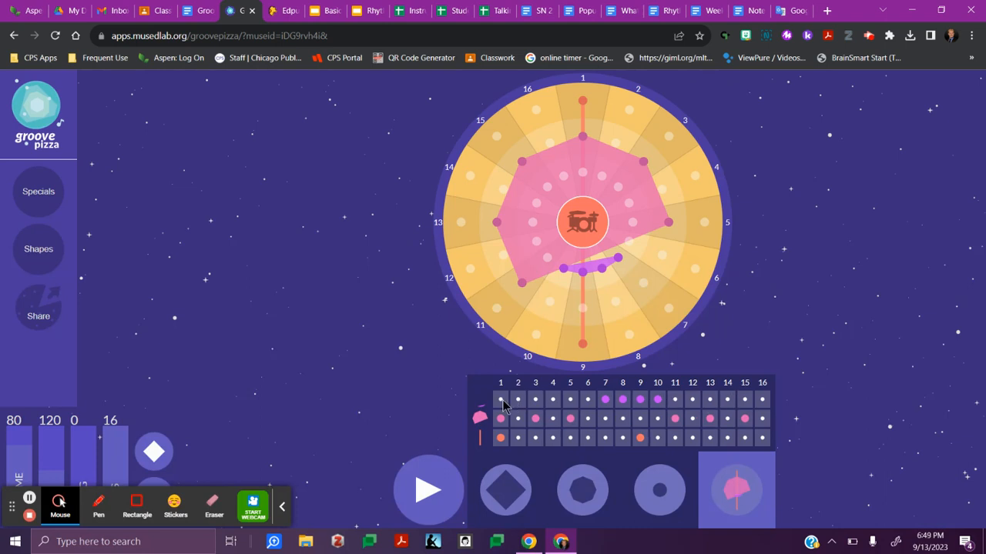
{"action": "left_click_drag", "start_coordinate": [502, 400], "coordinate": [556, 405]}
{"action": "left_click", "coordinate": [558, 405]}
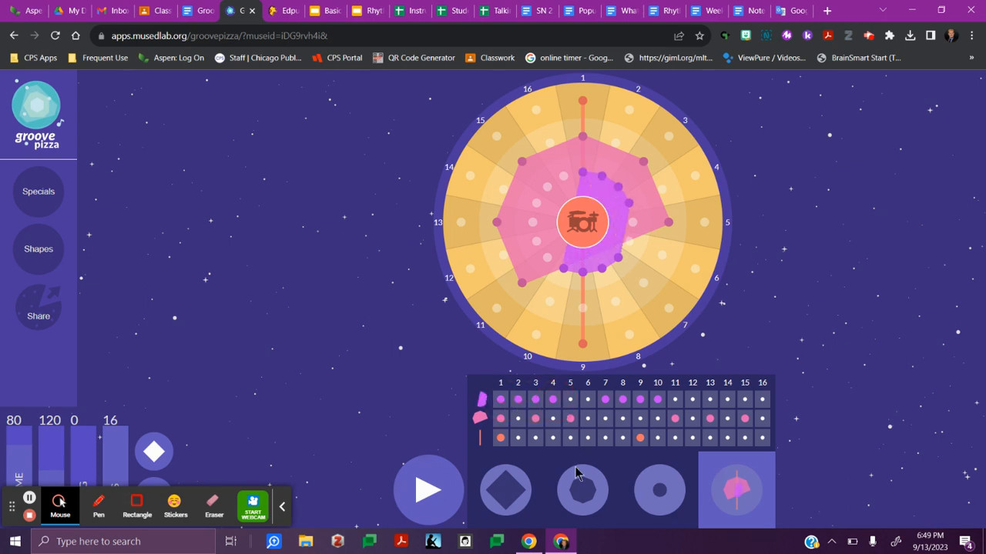
{"action": "left_click", "coordinate": [424, 493]}
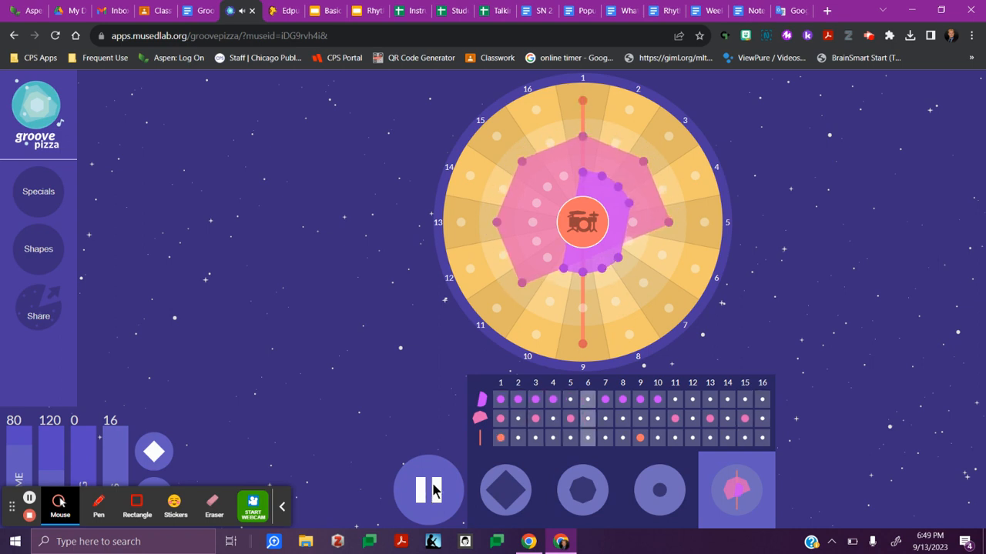
{"action": "left_click", "coordinate": [431, 492]}
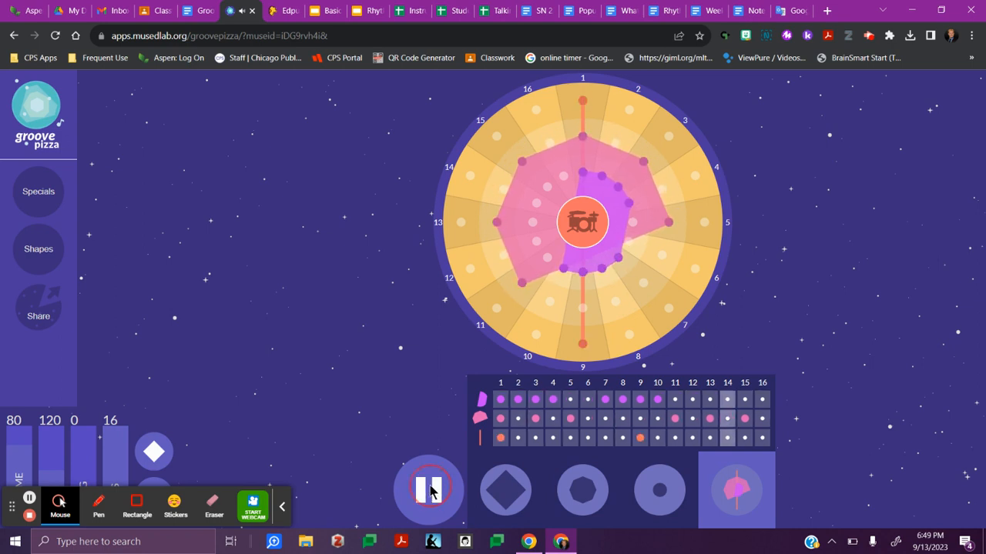
Step: Add watermelon dots on beats 13 to 16 of the fourth set's top line, and play the combined rhythm
{"action": "left_click", "coordinate": [709, 400]}
{"action": "left_click", "coordinate": [727, 400]}
{"action": "left_click", "coordinate": [744, 399]}
{"action": "left_click", "coordinate": [761, 400]}
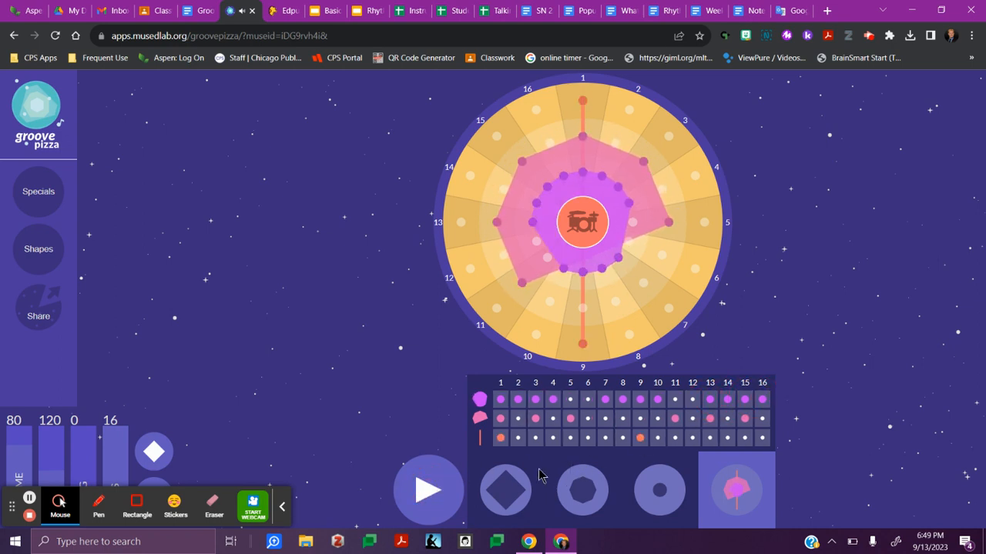
{"action": "left_click", "coordinate": [449, 487]}
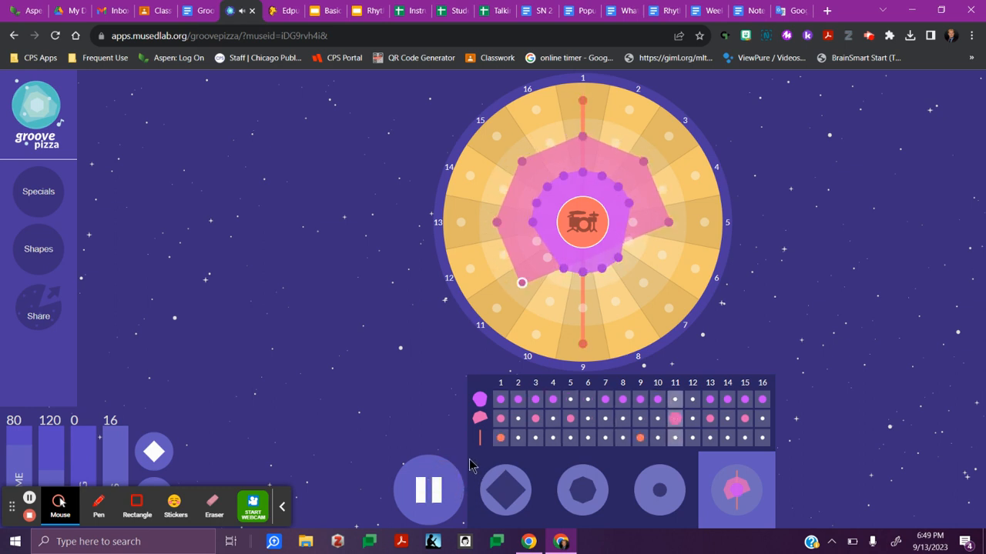
{"action": "left_click", "coordinate": [436, 491]}
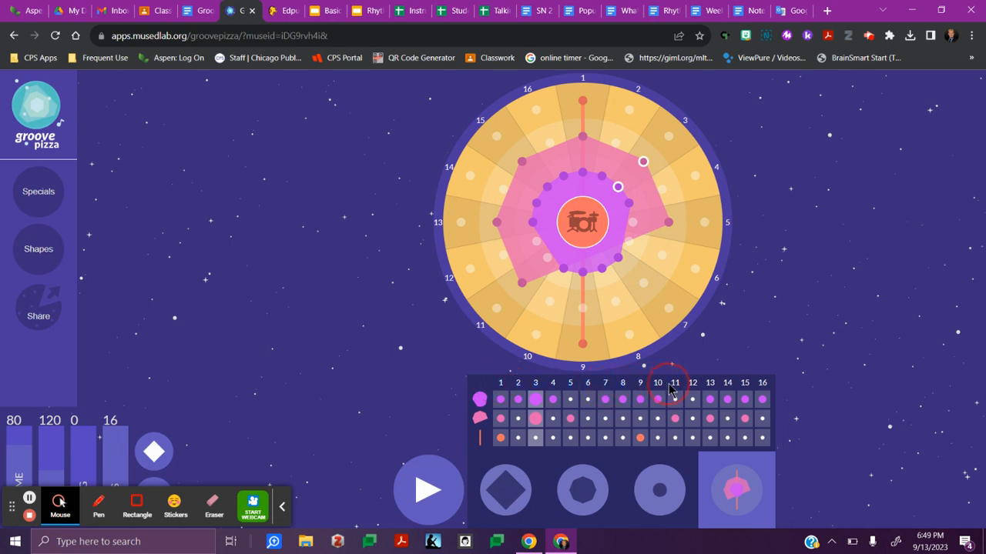
{"action": "left_click_drag", "start_coordinate": [733, 389], "coordinate": [764, 384]}
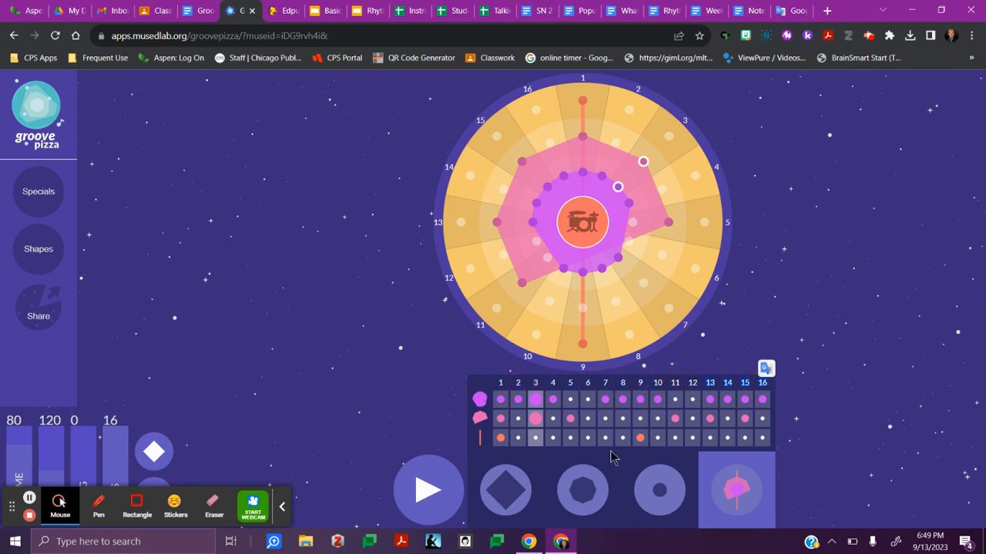
{"action": "left_click", "coordinate": [535, 419]}
{"action": "left_click_drag", "start_coordinate": [535, 421], "coordinate": [572, 422]}
{"action": "left_click", "coordinate": [668, 429]}
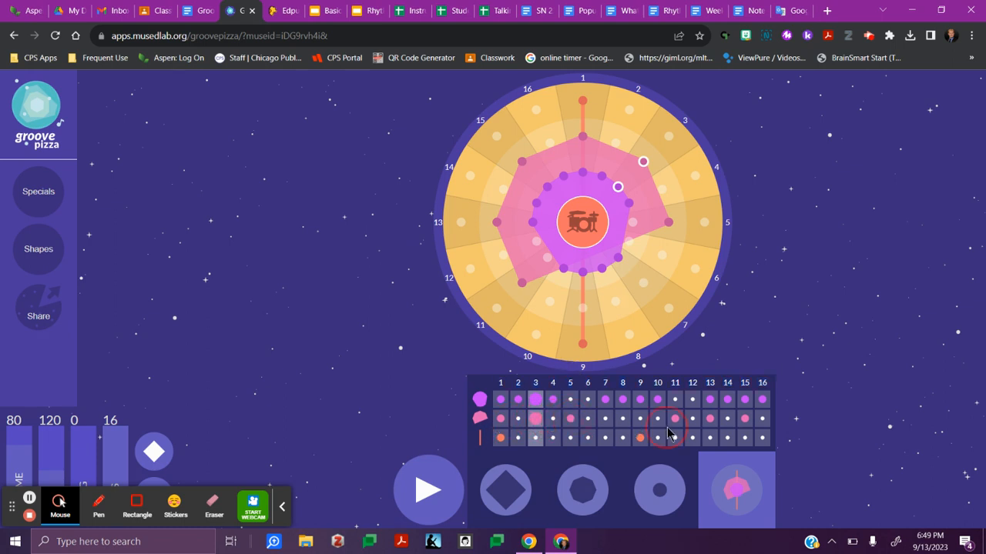
{"action": "left_click_drag", "start_coordinate": [713, 429], "coordinate": [751, 431]}
{"action": "left_click", "coordinate": [508, 454]}
Step: Play the fourth set on its own, and turn on the first three sets to play all four in sequence
{"action": "left_click", "coordinate": [428, 493]}
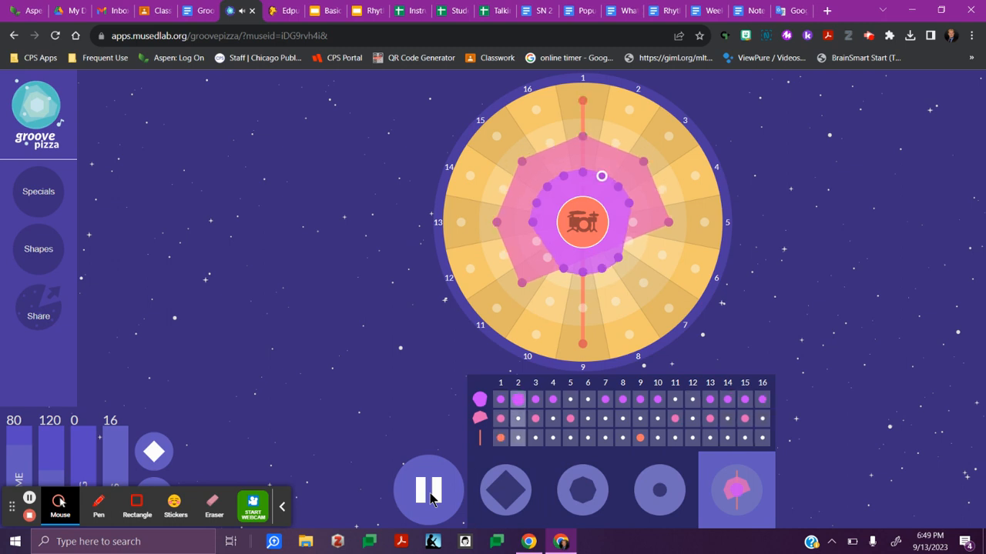
{"action": "left_click", "coordinate": [429, 493]}
{"action": "left_click", "coordinate": [481, 463]}
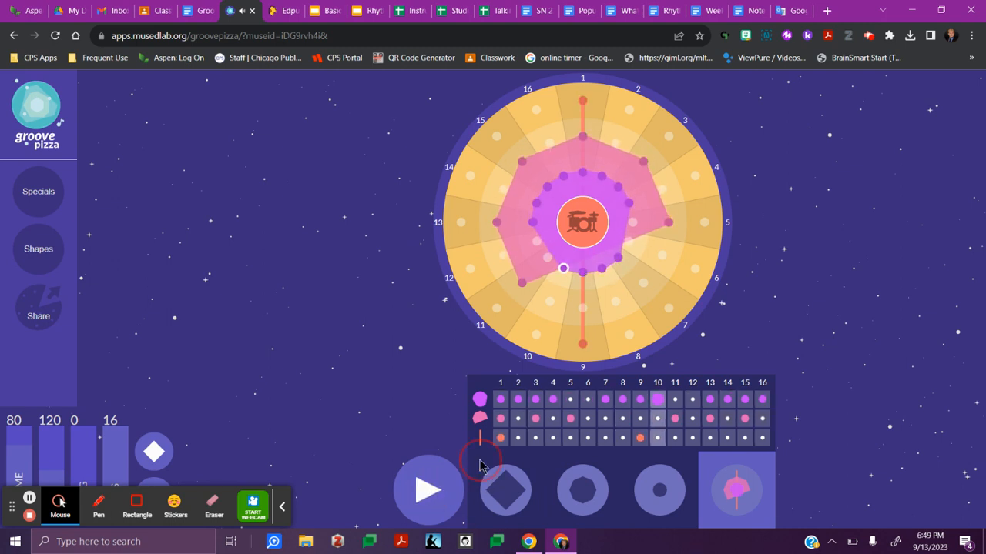
{"action": "left_click", "coordinate": [560, 466]}
{"action": "left_click", "coordinate": [636, 460]}
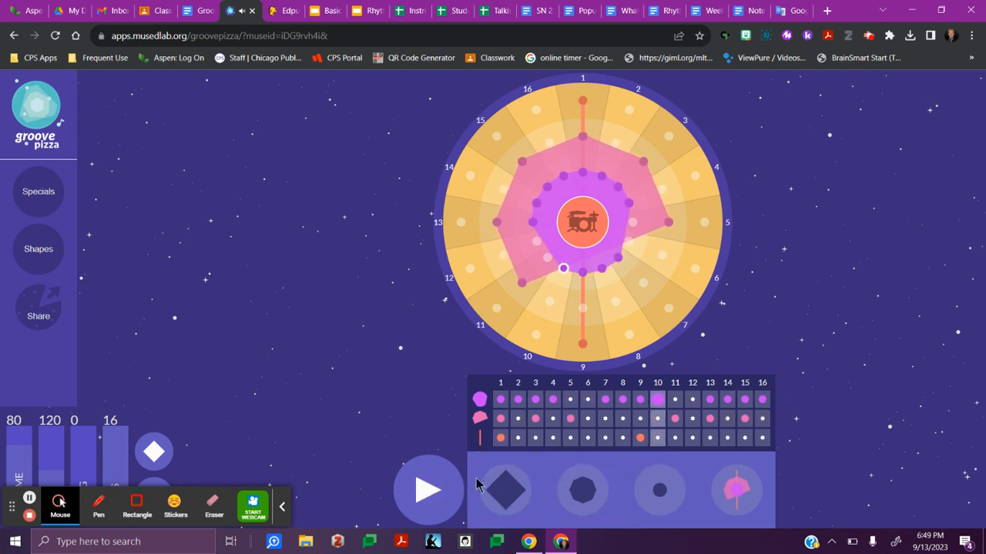
{"action": "left_click", "coordinate": [416, 493]}
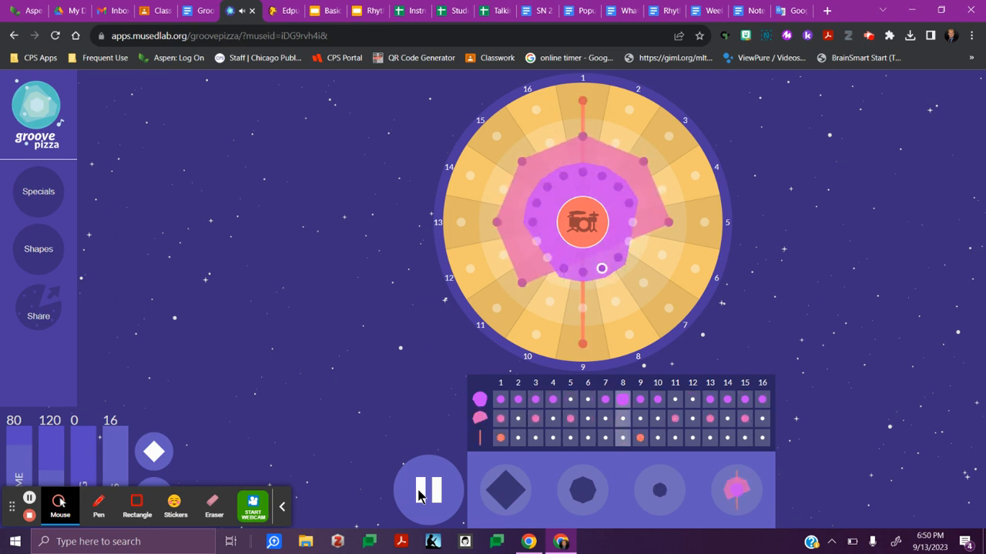
{"action": "left_click", "coordinate": [420, 495]}
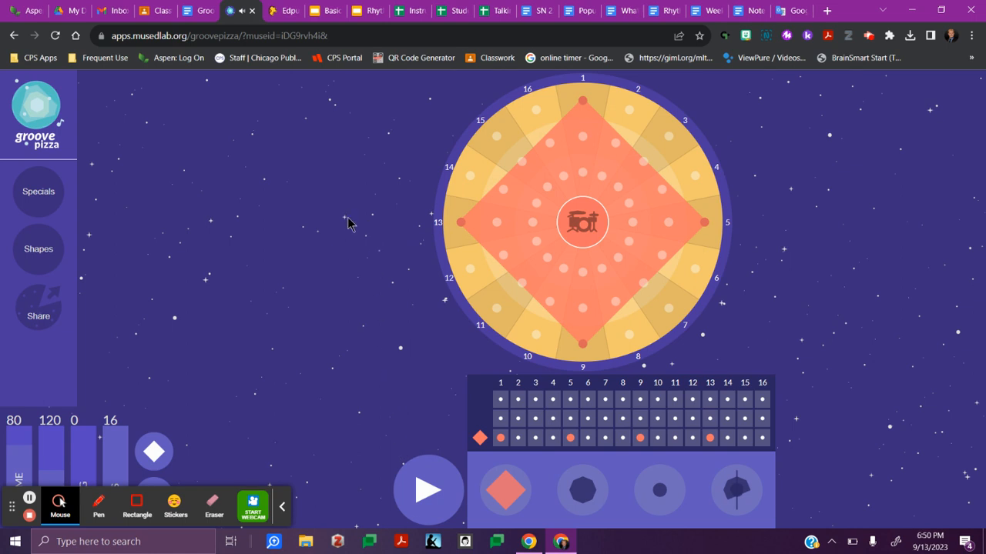
Step: Switch to the assignment document, examine the reflection in direction 9, and copy its questions about likes, difficulty and needed practice
{"action": "left_click", "coordinate": [202, 11]}
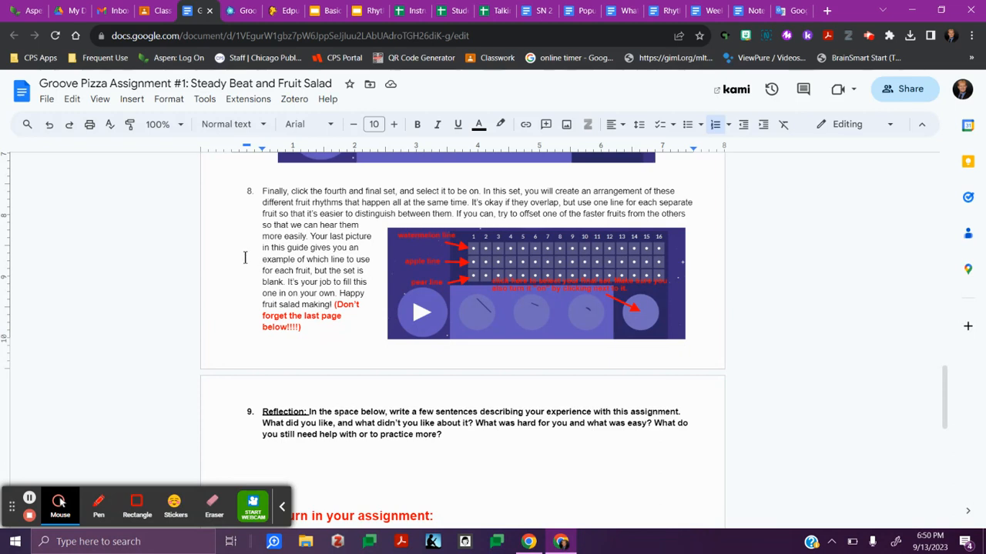
{"action": "scroll", "coordinate": [244, 256], "scroll_direction": "down", "scroll_amount": 2}
{"action": "scroll", "coordinate": [244, 256], "scroll_direction": "down", "scroll_amount": 1}
{"action": "left_click_drag", "start_coordinate": [262, 284], "coordinate": [453, 312]}
{"action": "left_click", "coordinate": [453, 311]}
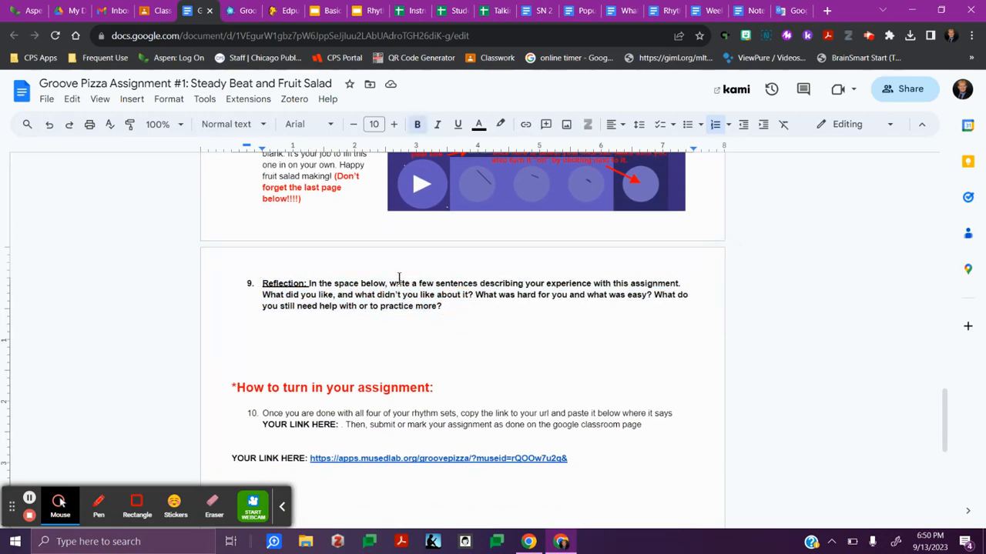
{"action": "scroll", "coordinate": [398, 279], "scroll_direction": "down", "scroll_amount": 2}
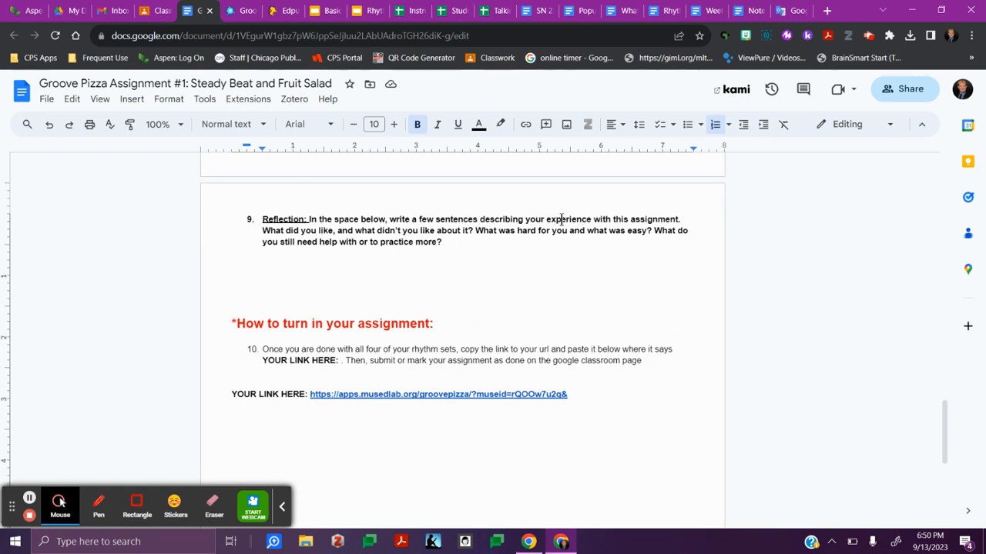
{"action": "left_click_drag", "start_coordinate": [262, 230], "coordinate": [448, 244]}
{"action": "key", "text": "ctrl+c"}
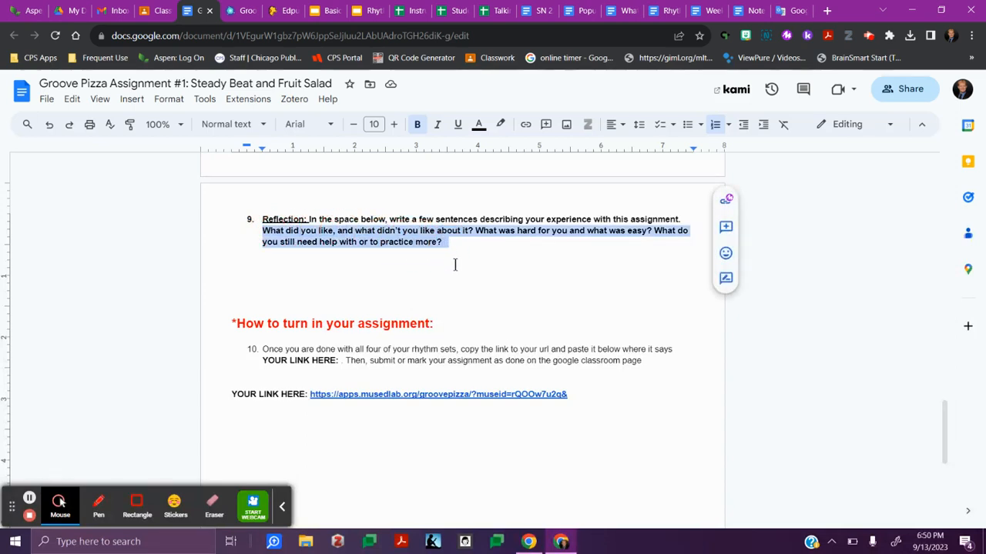
Step: Paste the copied reflection questions into the blank space below direction 9
{"action": "left_click", "coordinate": [402, 266]}
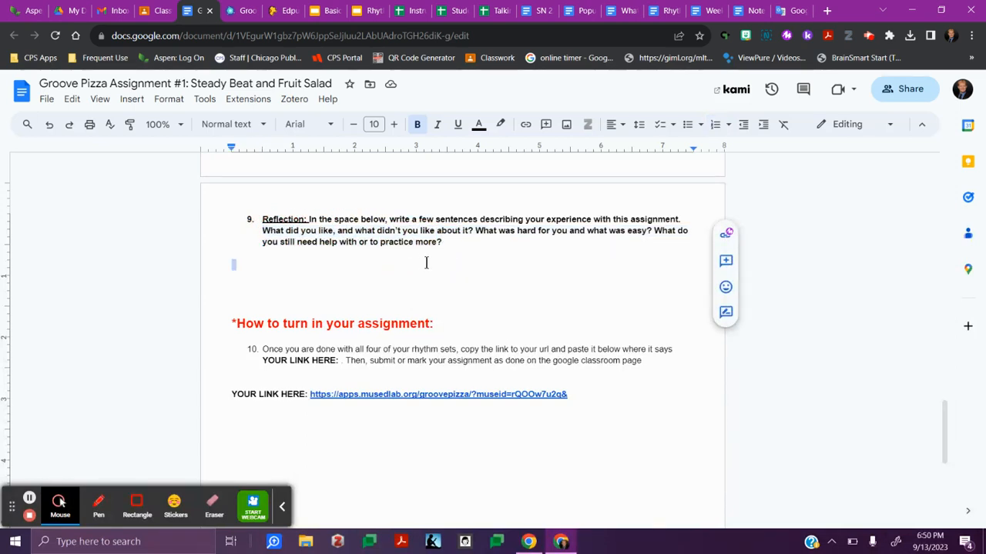
{"action": "key", "text": "ctrl+v"}
{"action": "left_click", "coordinate": [261, 264]}
{"action": "key", "text": "BackSpace"}
{"action": "key", "text": "BackSpace"}
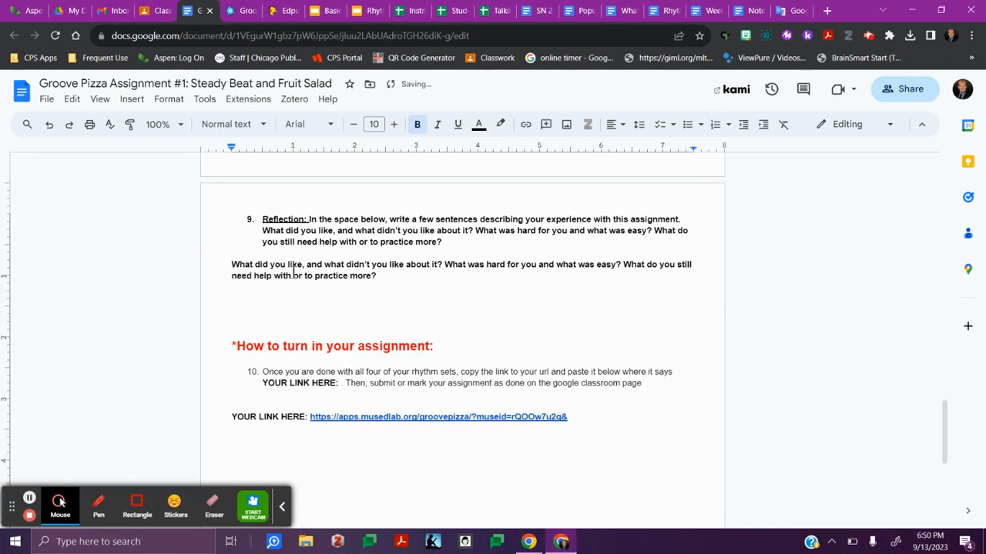
Step: Put each of the three pasted questions on its own line, and add an answer line under the first one
{"action": "left_click", "coordinate": [443, 266]}
{"action": "key", "text": "Return"}
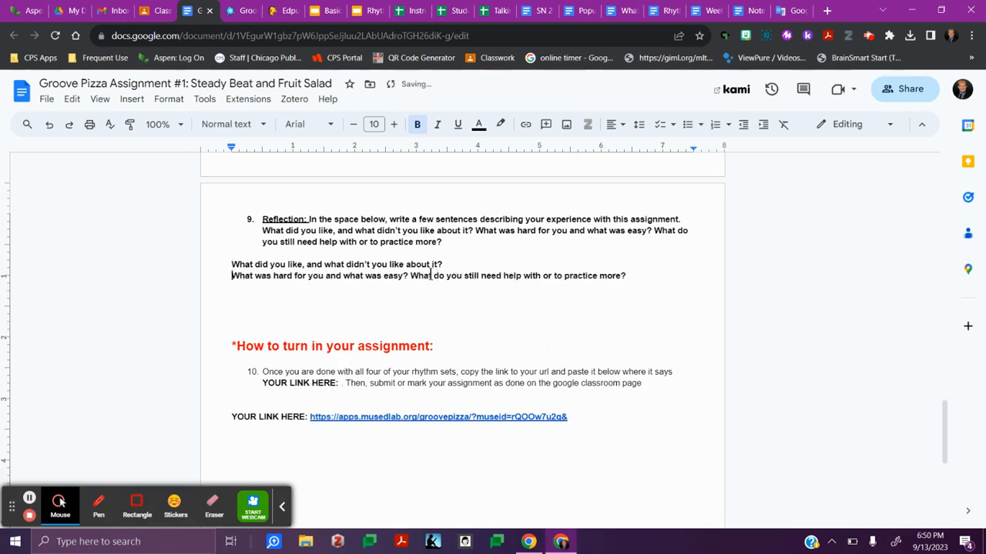
{"action": "key", "text": "Return"}
{"action": "left_click", "coordinate": [448, 265]}
{"action": "key", "text": "Return"}
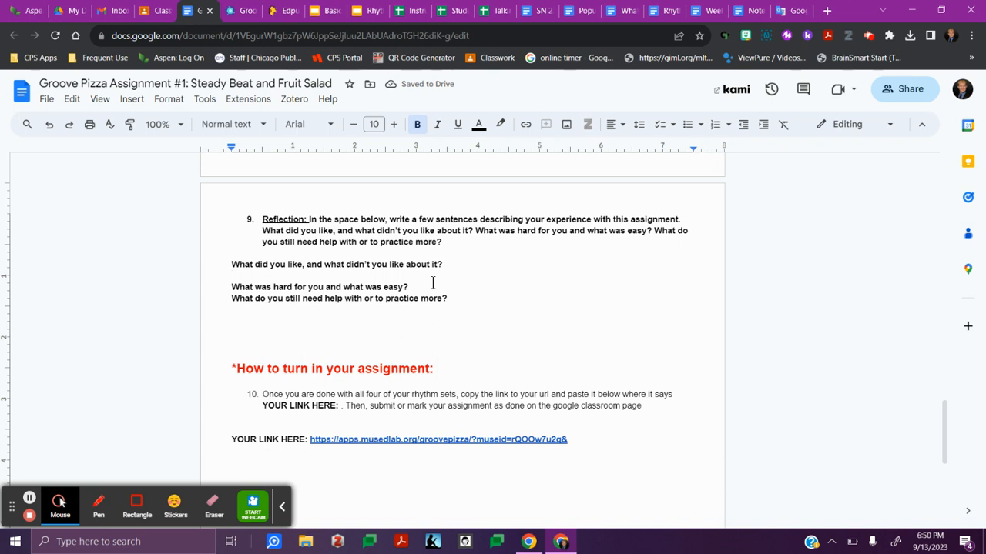
Step: Write the starter "I liked in this assignment that…" under the first question, and add an answer line below the hard-and-easy question
{"action": "type", "text": "I liked in this a"}
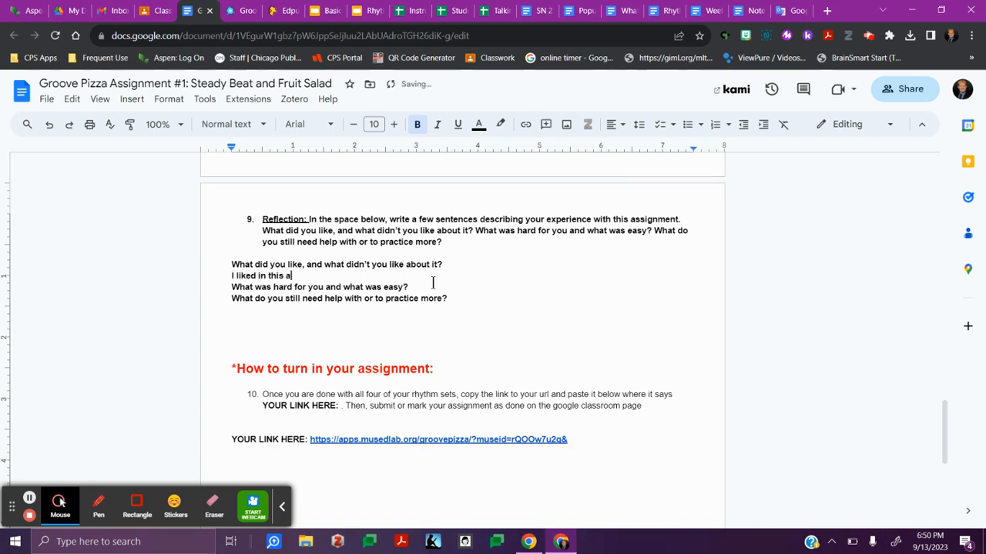
{"action": "type", "text": "ssignment t"}
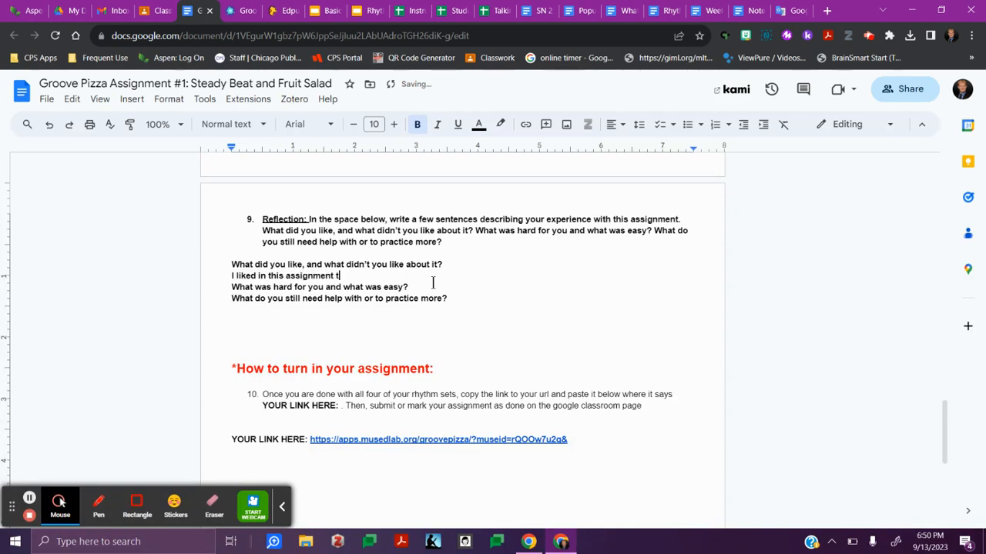
{"action": "type", "text": "hat..."}
{"action": "left_click", "coordinate": [424, 286]}
{"action": "key", "text": "Return"}
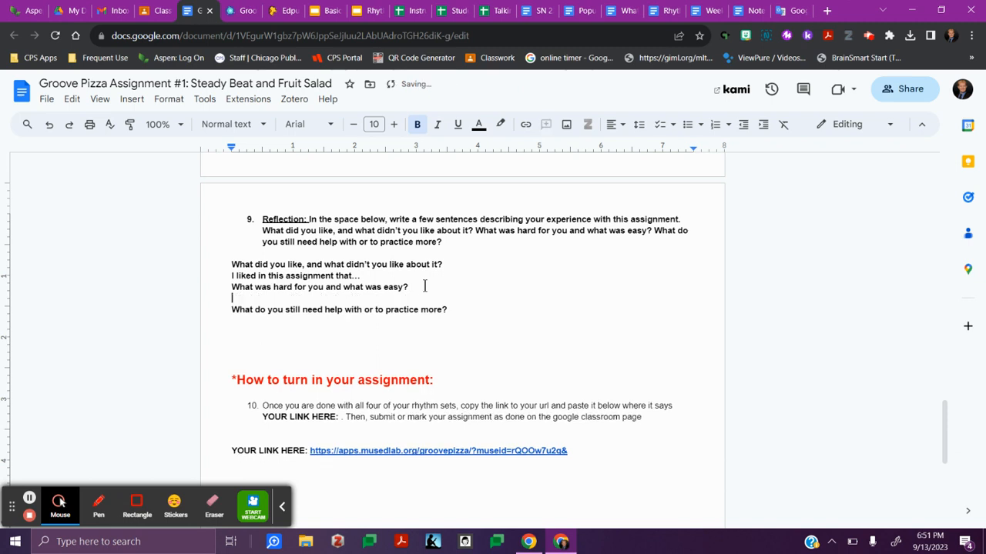
Step: Add the starter "I didn't like…" after the "I liked in this assignment that…" sentence
{"action": "left_click", "coordinate": [428, 274]}
{"action": "type", "text": "I dont"}
{"action": "key", "text": "BackSpace"}
{"action": "key", "text": "BackSpace"}
{"action": "key", "text": "BackSpace"}
{"action": "type", "text": "dint"}
{"action": "key", "text": "BackSpace"}
{"action": "key", "text": "BackSpace"}
{"action": "key", "text": "BackSpace"}
{"action": "key", "text": "BackSpace"}
{"action": "type", "text": "idn't like..."}
Step: Write "The hardest part of this for me was…." and "The easiest part was…." on the line below the second question
{"action": "left_click", "coordinate": [363, 275]}
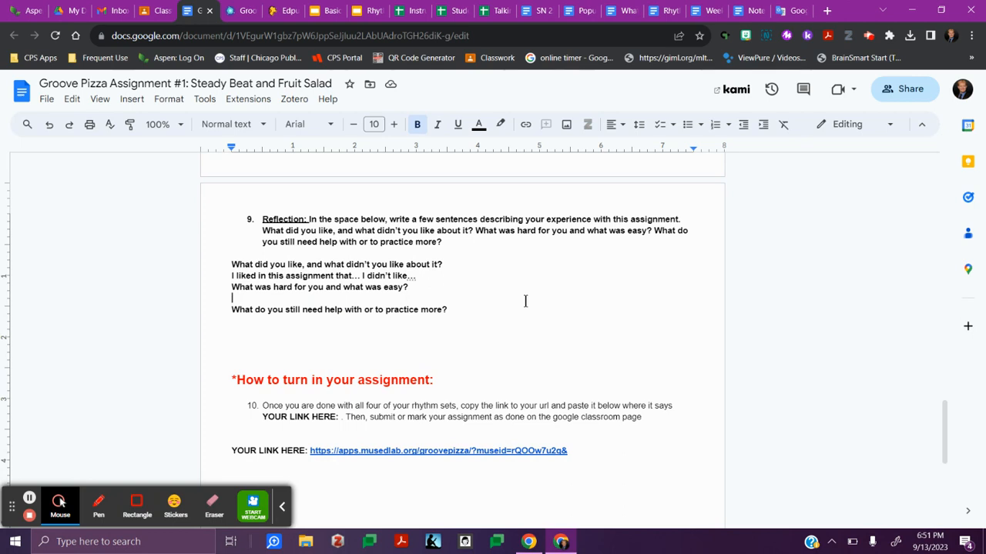
{"action": "type", "text": "The har"}
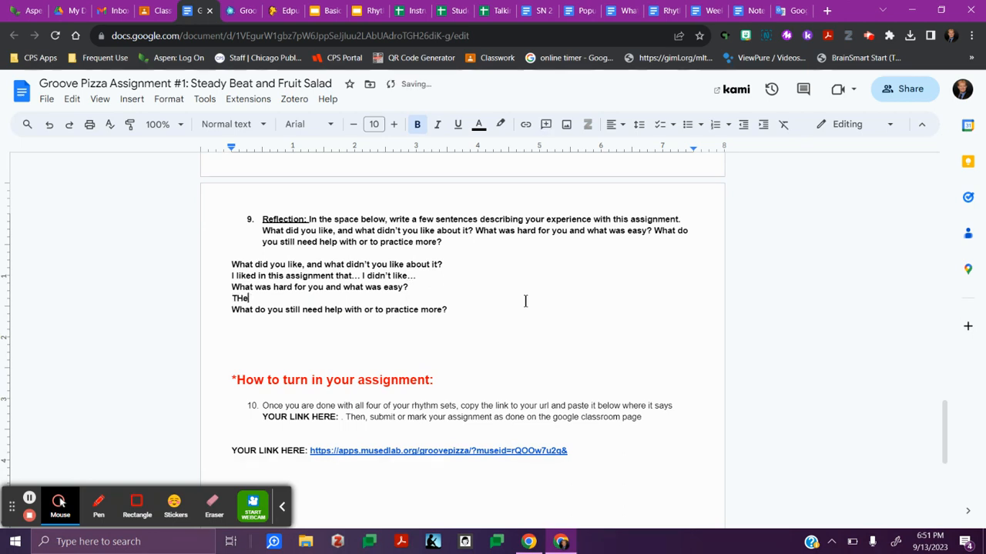
{"action": "type", "text": "dest part of this for me was....          "}
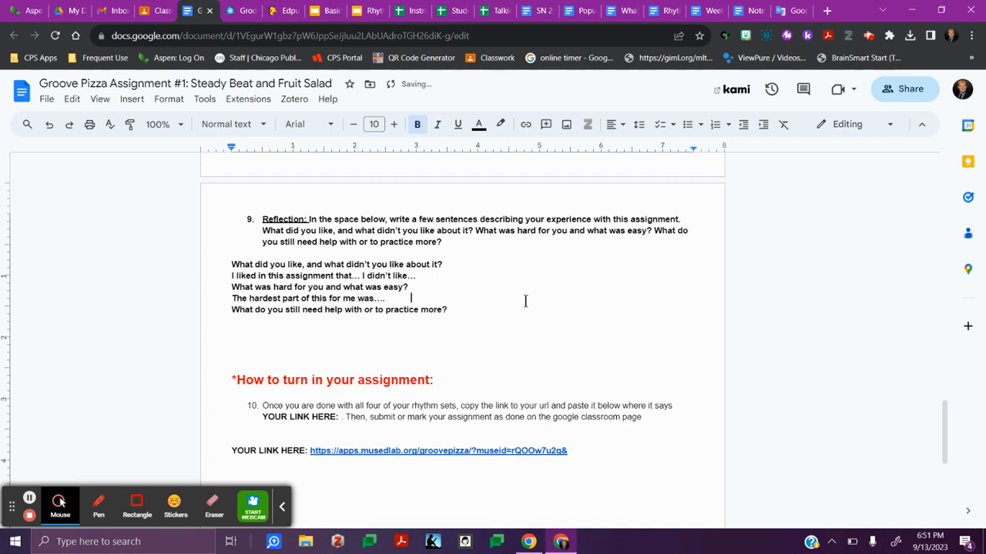
{"action": "type", "text": "The easiest part was...."}
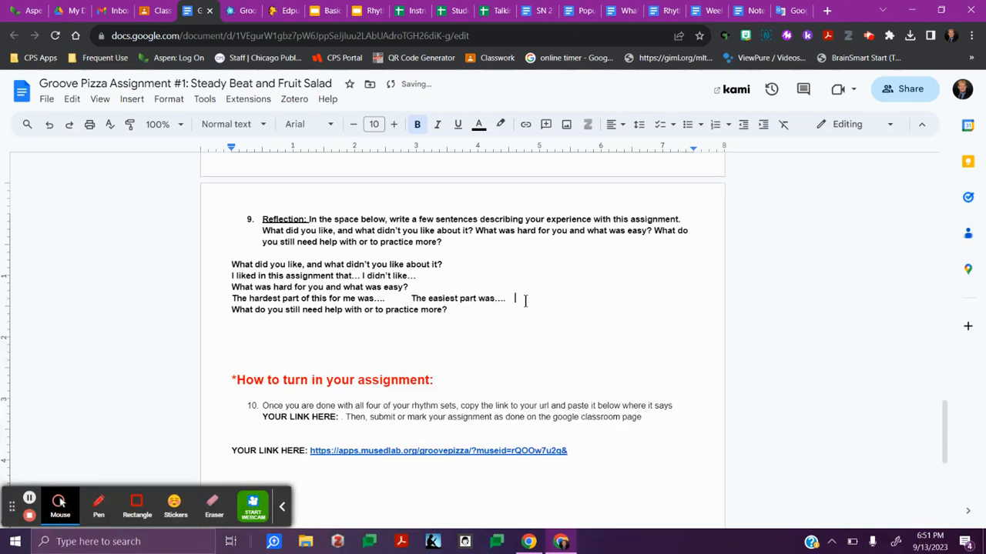
Step: Write the starter "I still need help with ………." below the question about needed help and practice
{"action": "left_click", "coordinate": [418, 322]}
{"action": "type", "text": "eed help with "}
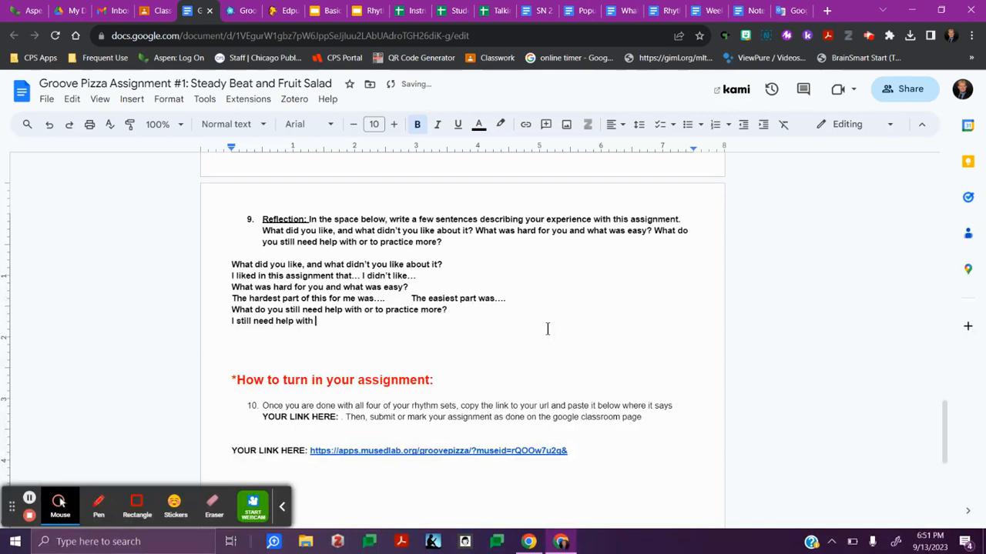
{"action": "type", "text": ".........."}
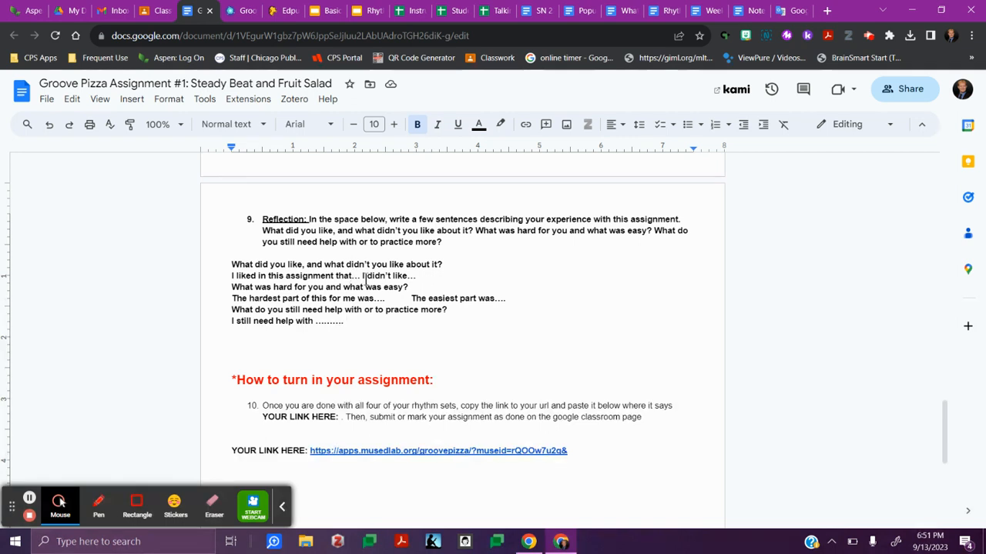
Step: Go to the turn-in directions and delete the existing link after YOUR LINK HERE
{"action": "scroll", "coordinate": [459, 331], "scroll_direction": "down", "scroll_amount": 1}
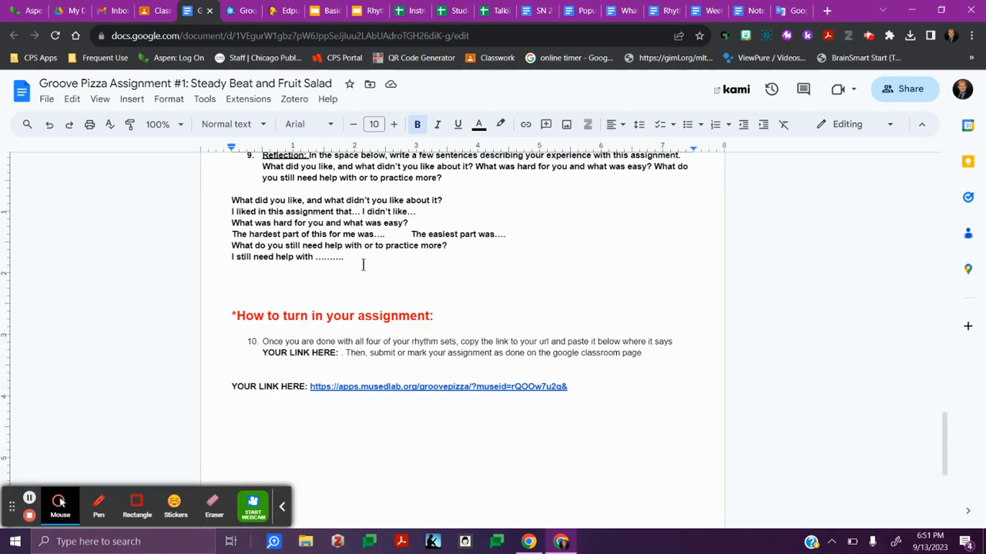
{"action": "scroll", "coordinate": [488, 279], "scroll_direction": "down", "scroll_amount": 1}
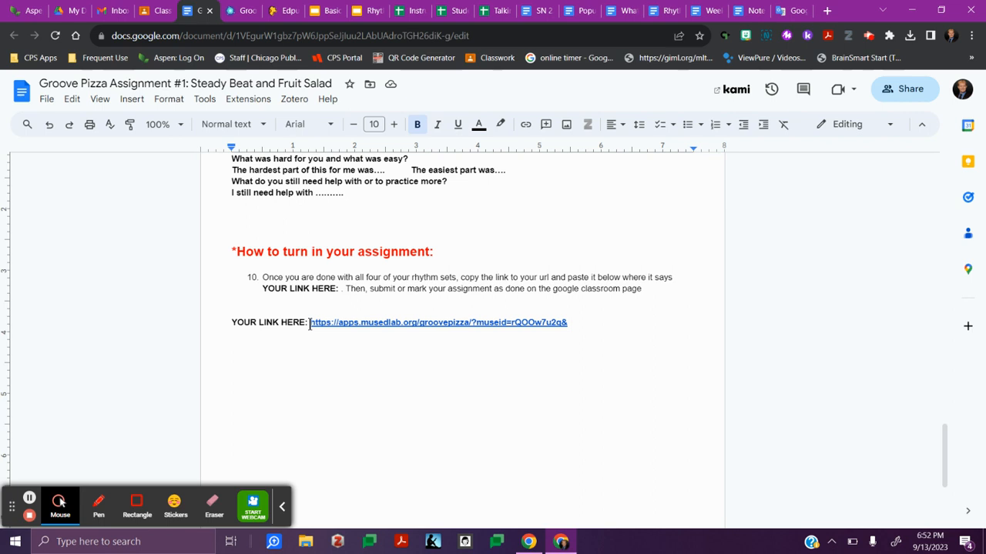
{"action": "left_click_drag", "start_coordinate": [309, 324], "coordinate": [572, 328]}
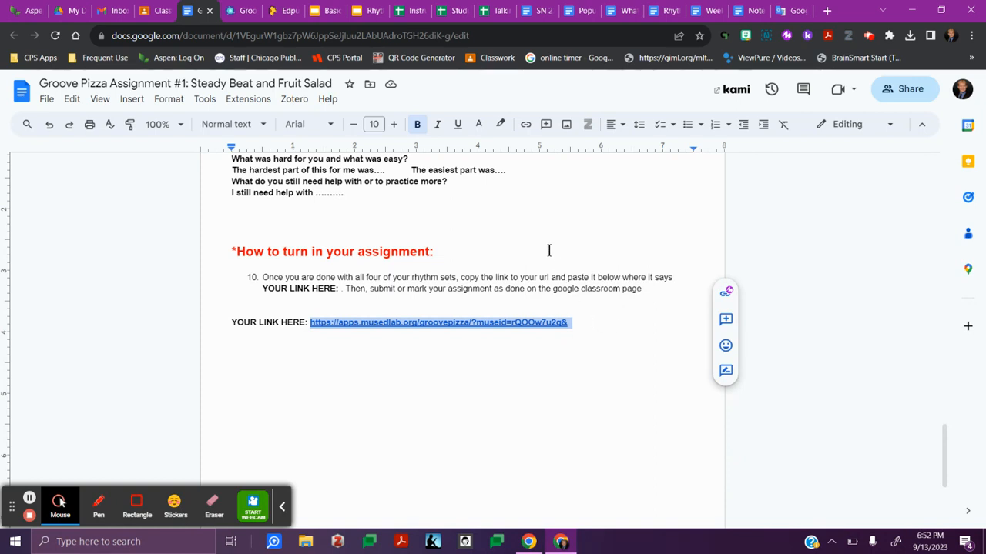
{"action": "key", "text": "BackSpace"}
Step: Switch to the Groove Pizza page with the finished rhythm sets and copy its full web address
{"action": "mouse_move", "coordinate": [239, 14]}
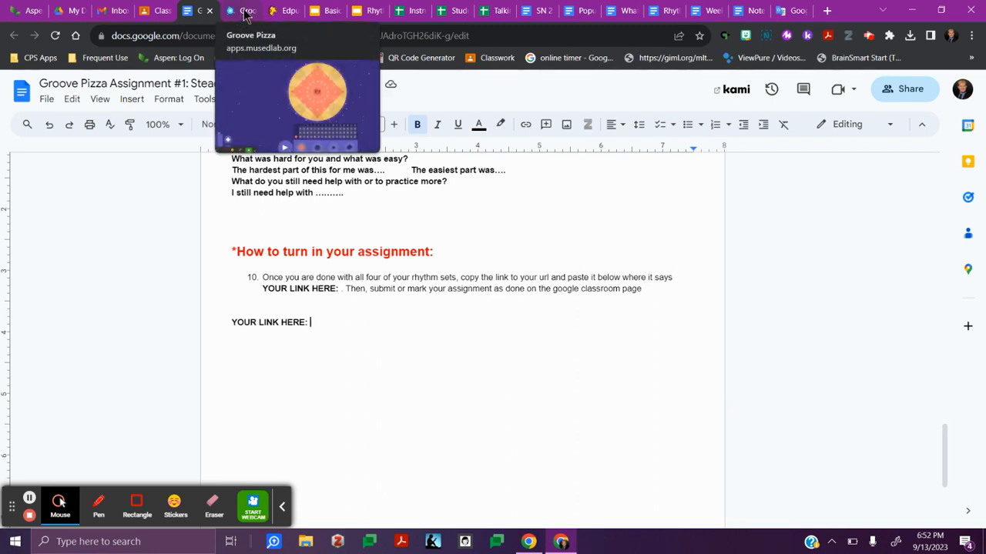
{"action": "left_click", "coordinate": [245, 14]}
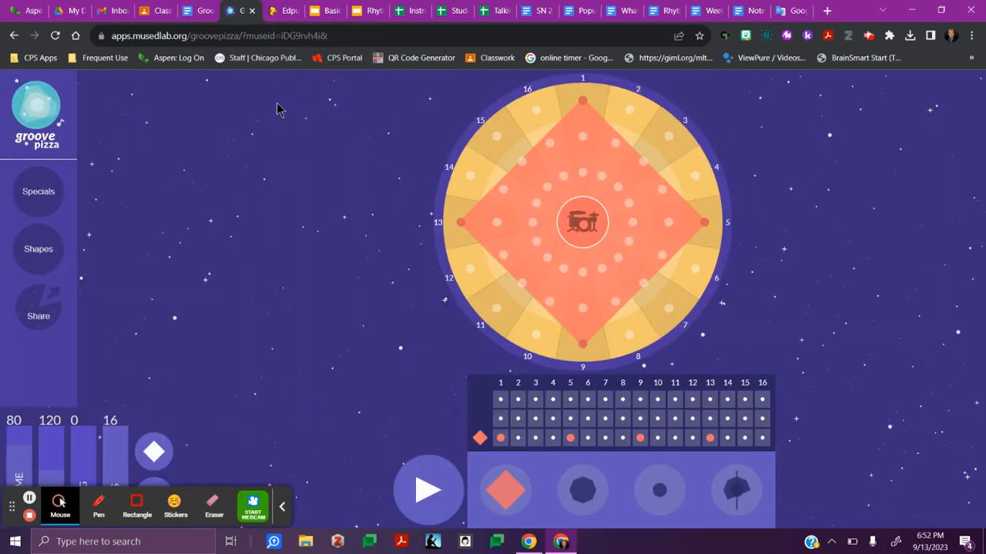
{"action": "left_click", "coordinate": [245, 36]}
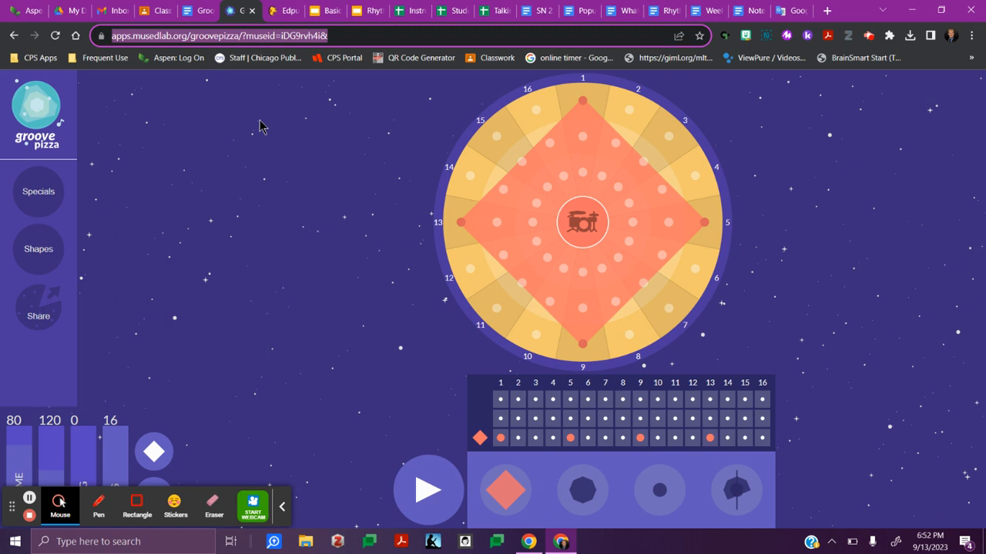
{"action": "right_click", "coordinate": [268, 43]}
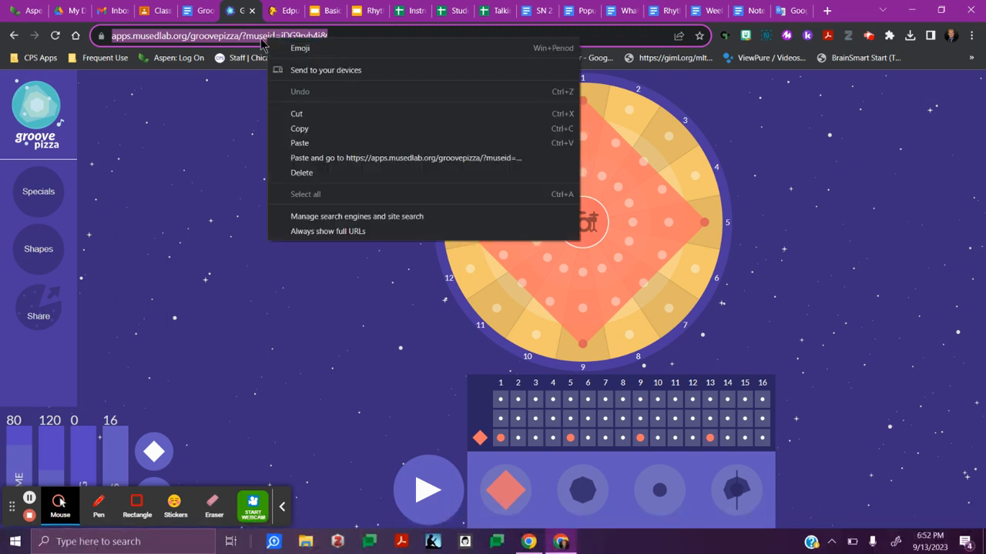
{"action": "left_click", "coordinate": [316, 130]}
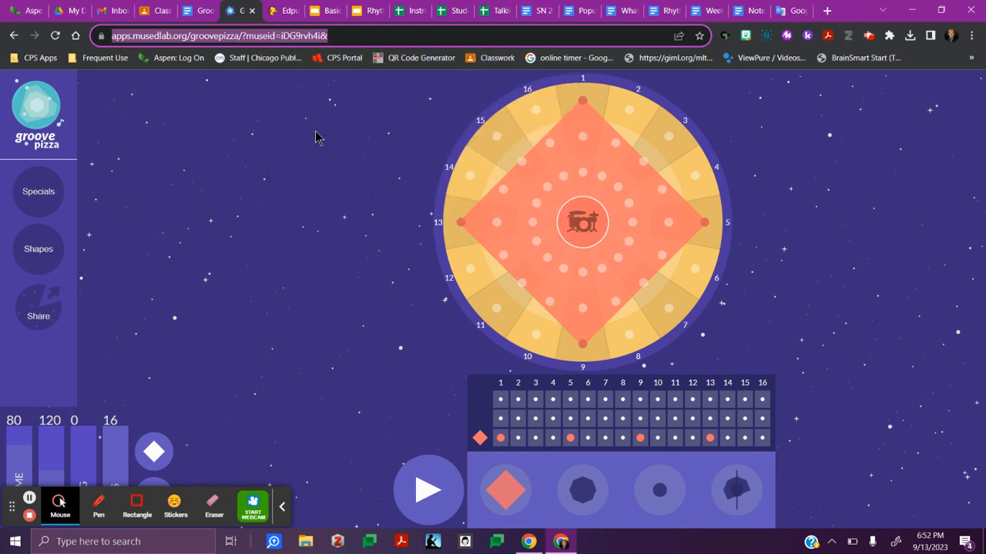
Step: Return to the assignment document and paste the copied Groove Pizza address after YOUR LINK HERE as a clickable link
{"action": "left_click", "coordinate": [204, 12]}
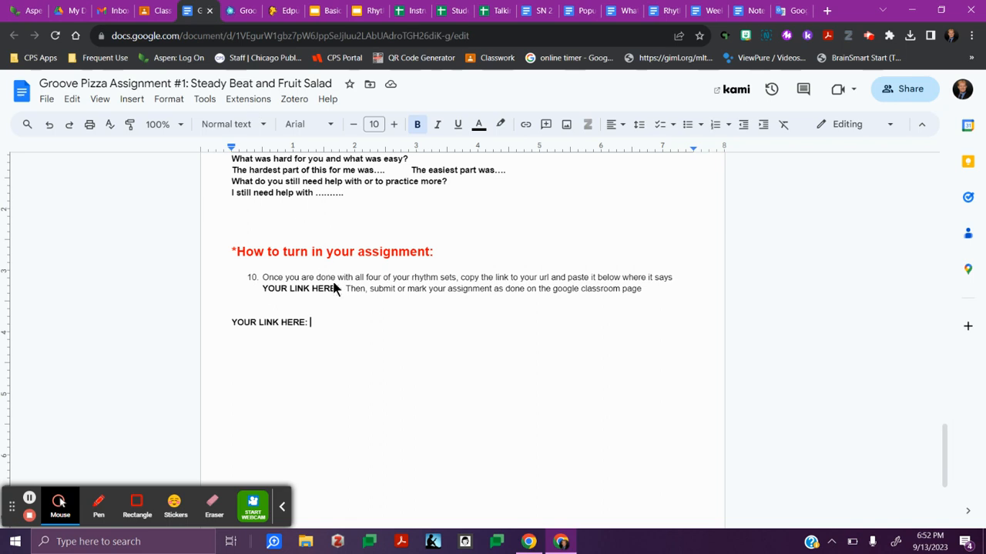
{"action": "left_click", "coordinate": [321, 324]}
{"action": "key", "text": "ctrl+v"}
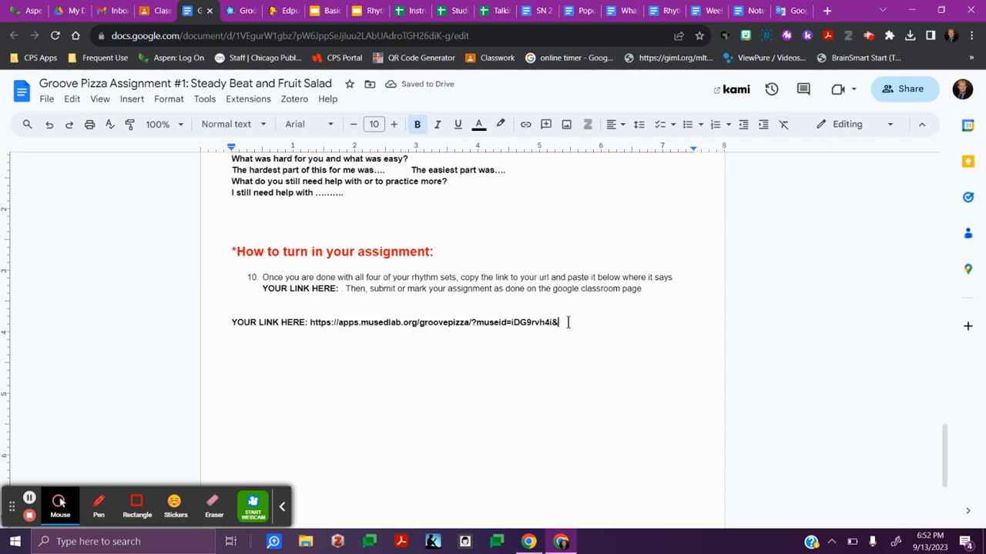
{"action": "key", "text": "ctrl+z"}
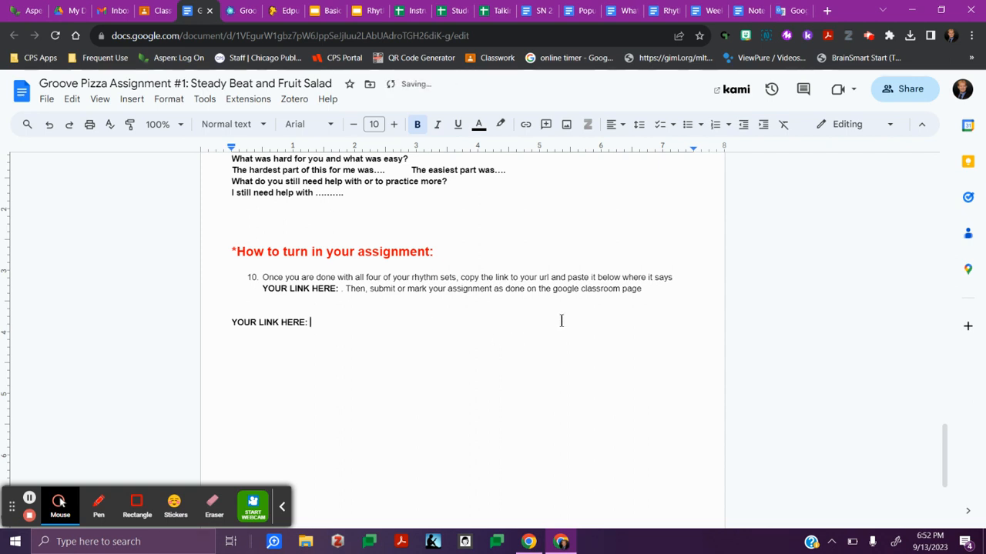
{"action": "right_click", "coordinate": [319, 322]}
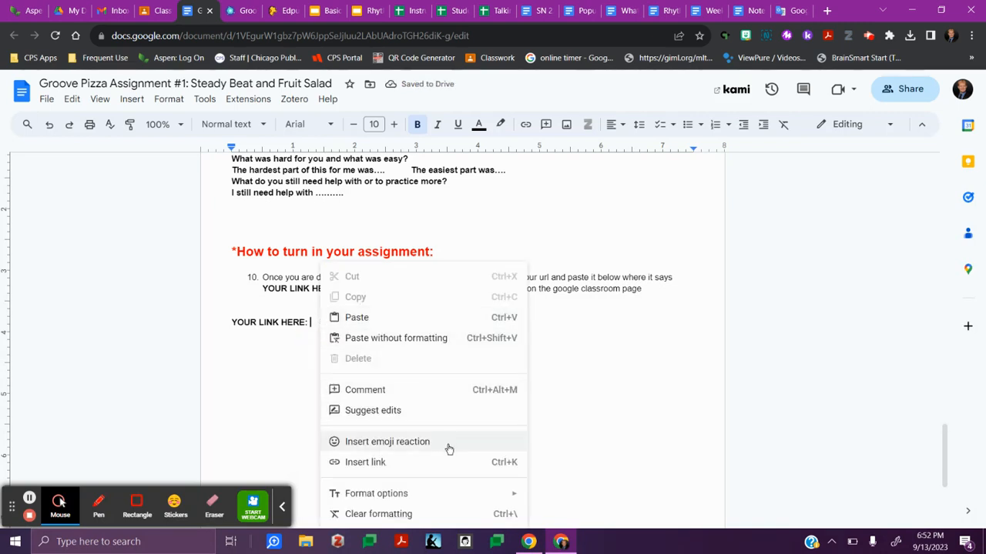
{"action": "left_click", "coordinate": [369, 324]}
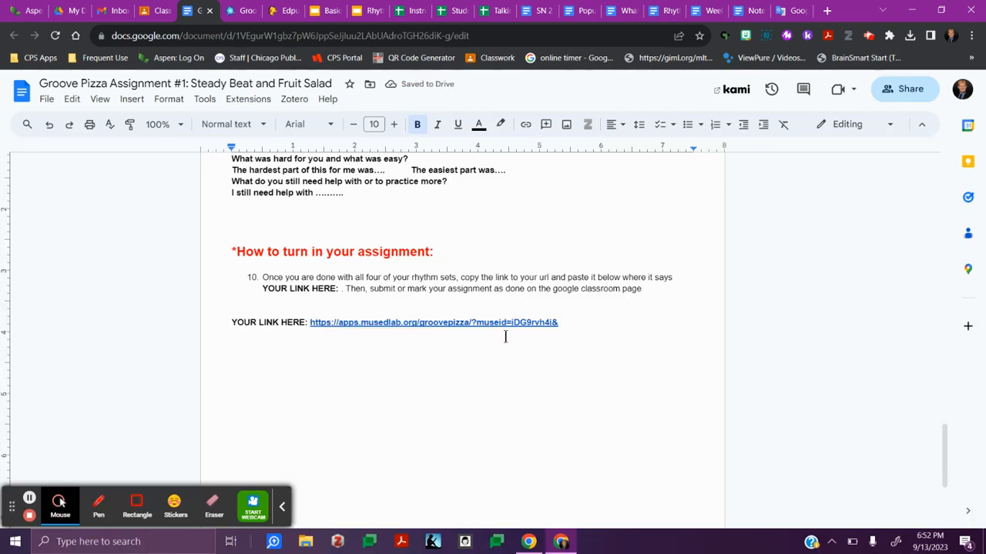
Step: Open the pasted link to test it, play and stop the rhythm sets, and return to the assignment document
{"action": "left_click", "coordinate": [468, 324]}
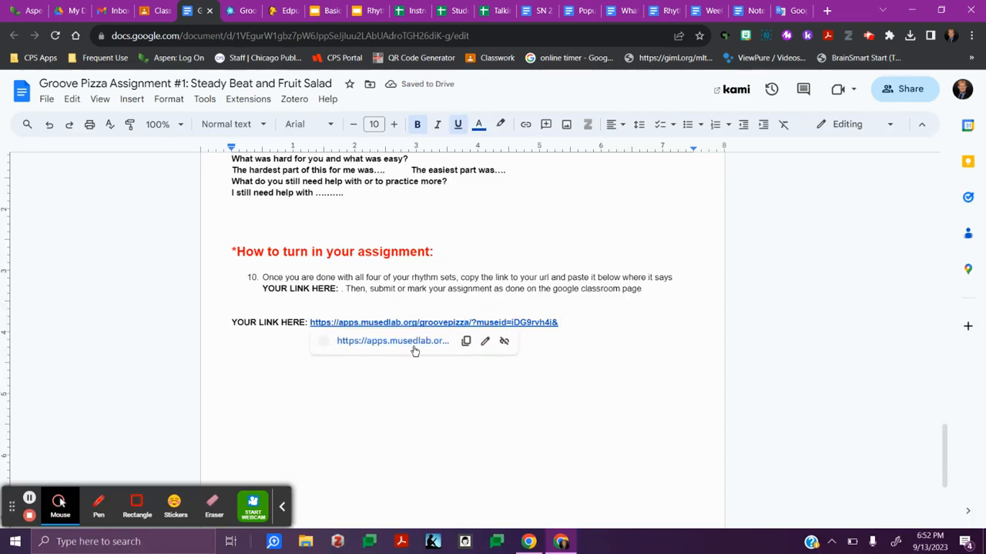
{"action": "left_click", "coordinate": [413, 342]}
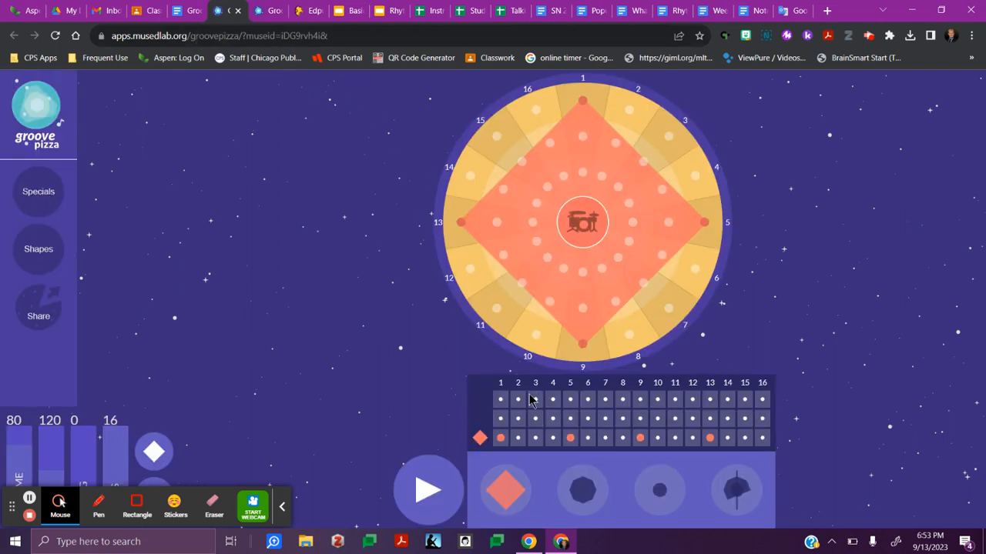
{"action": "left_click", "coordinate": [427, 492]}
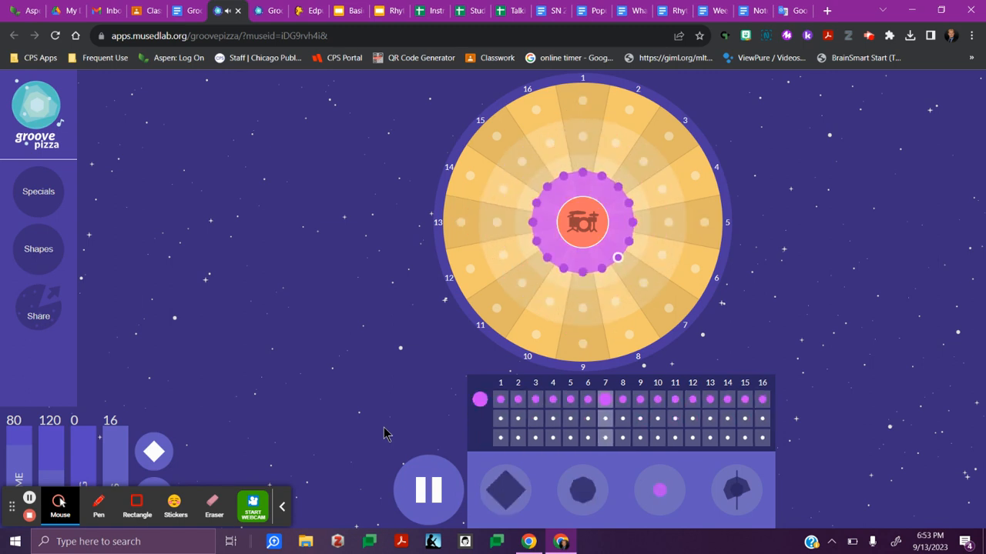
{"action": "left_click", "coordinate": [420, 485]}
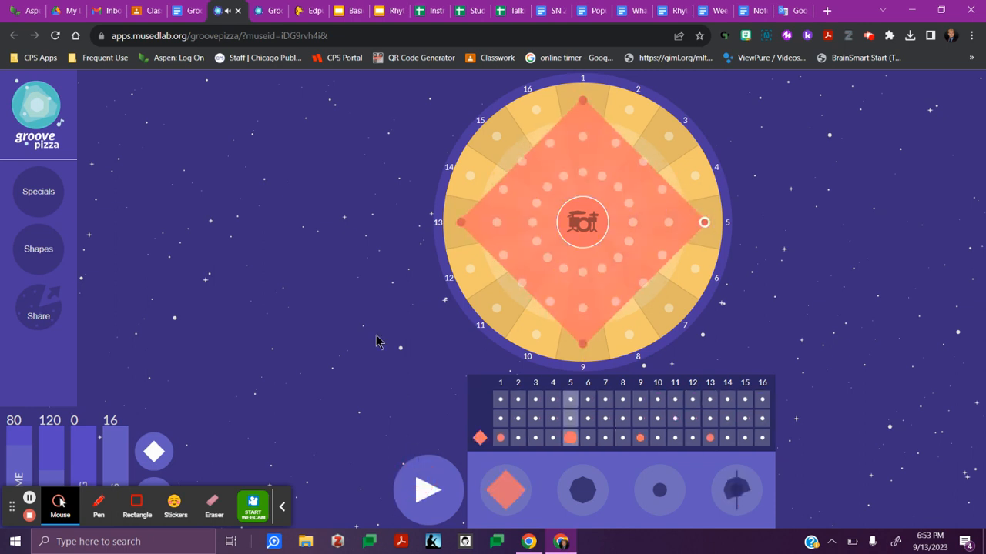
{"action": "left_click", "coordinate": [191, 11]}
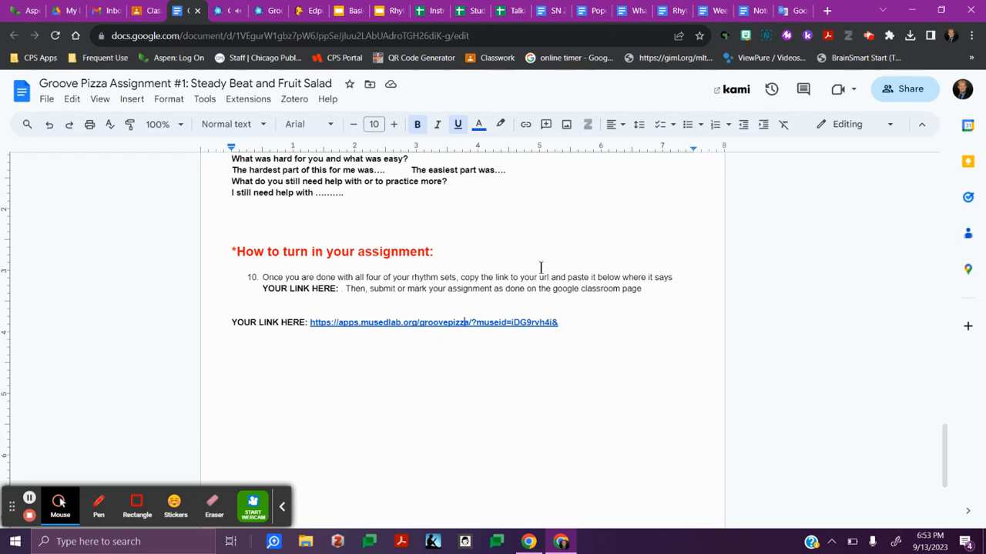